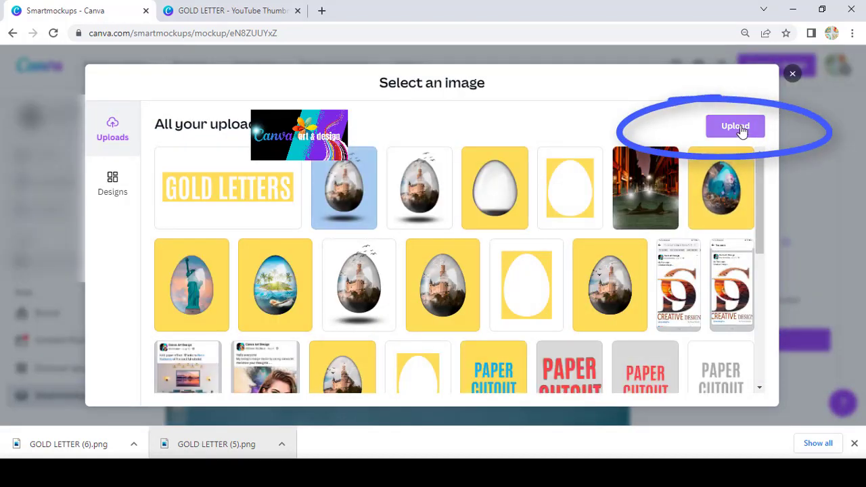
# Upload GOLD LETTER (6).png from Downloads and apply it as the image for the wall sign mockup
pyautogui.click(735, 126)
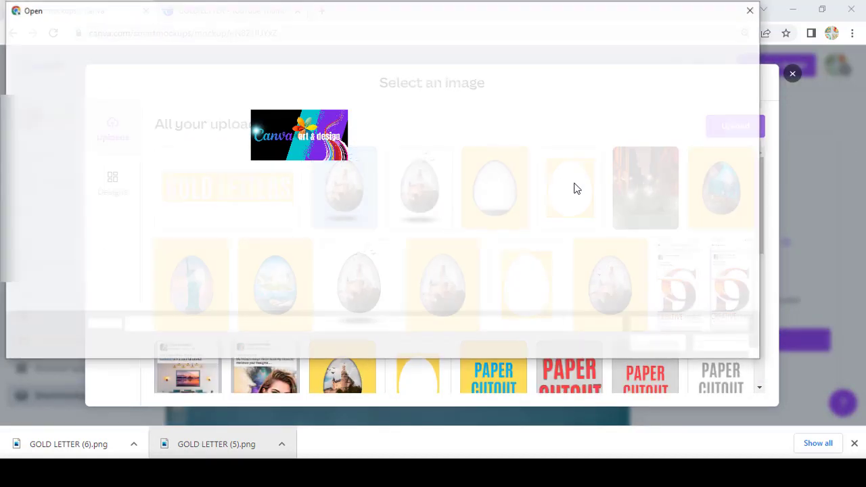
pyautogui.click(178, 124)
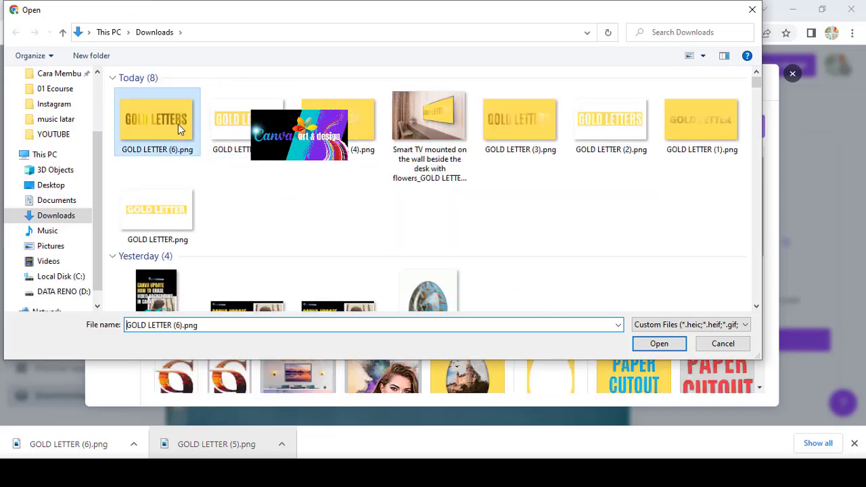
pyautogui.click(653, 344)
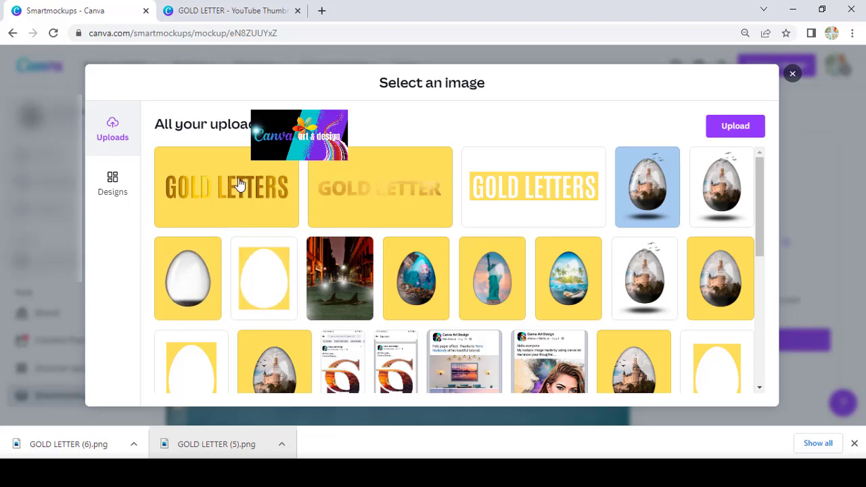
pyautogui.click(246, 209)
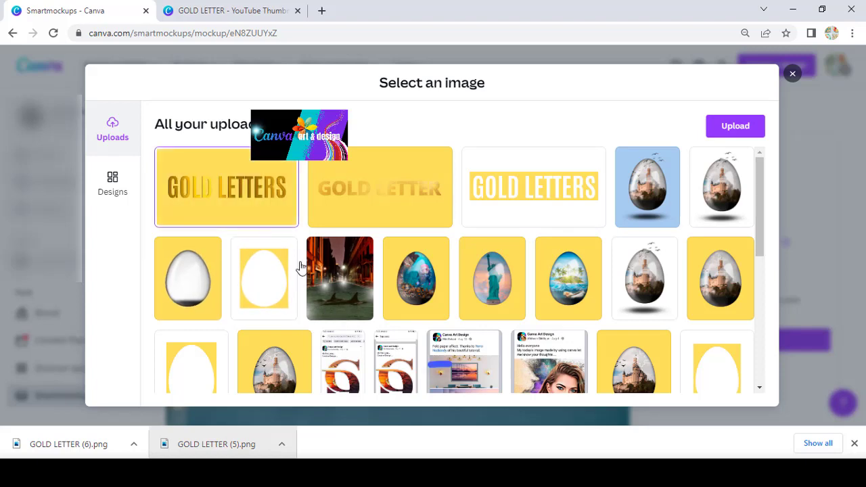
pyautogui.click(459, 395)
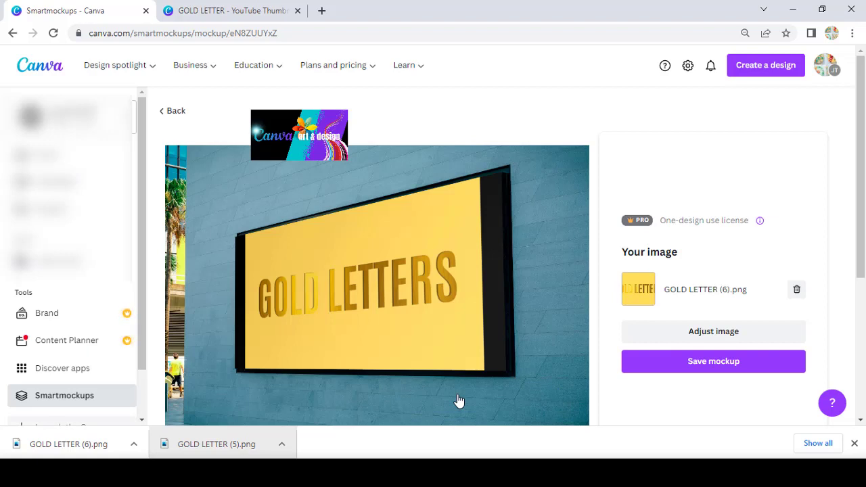
# Enlarge the placed image past the edges of the print area so it covers the whole sign, and save the adjustment
pyautogui.click(661, 331)
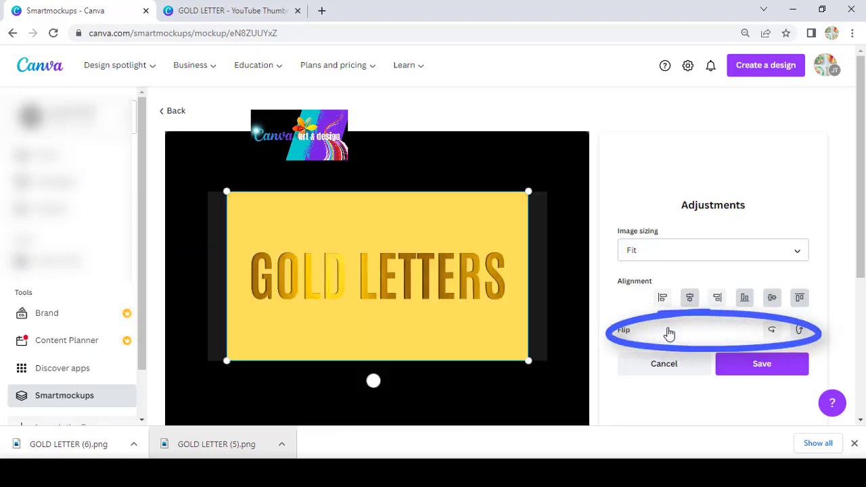
pyautogui.moveTo(529, 192); pyautogui.dragTo(568, 183)
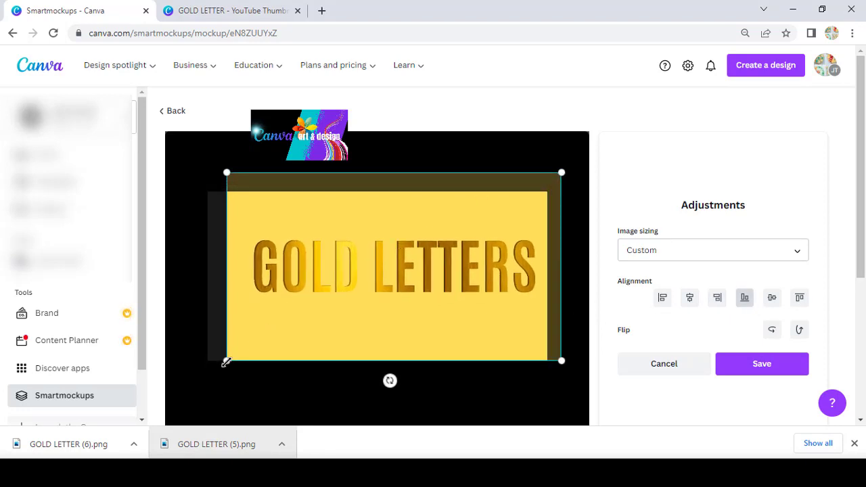
pyautogui.moveTo(226, 362); pyautogui.dragTo(201, 376)
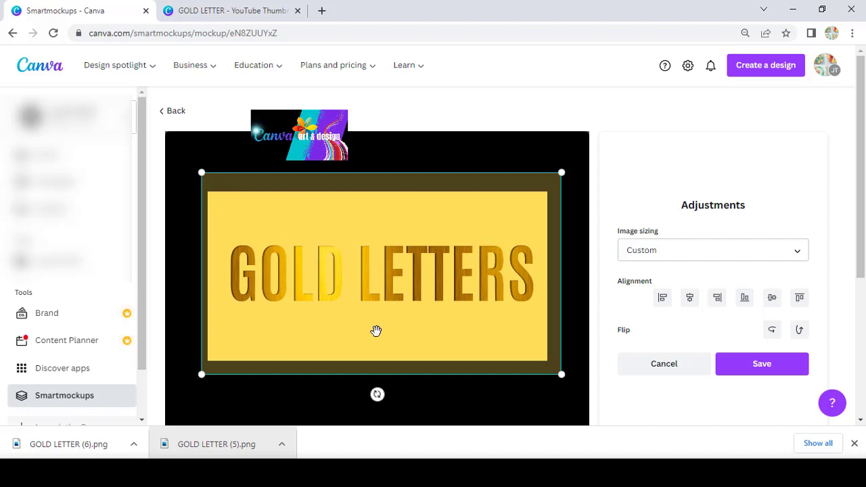
pyautogui.click(745, 369)
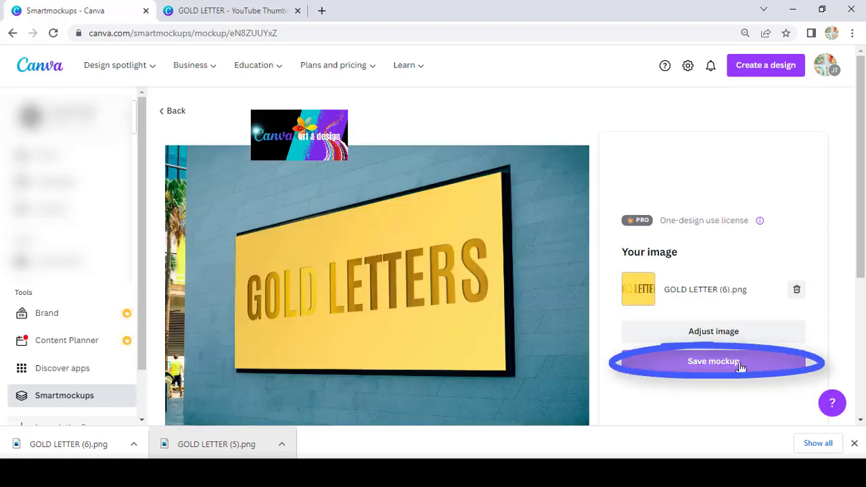
# Save the finished wall sign mockup and download it as an image
pyautogui.click(741, 366)
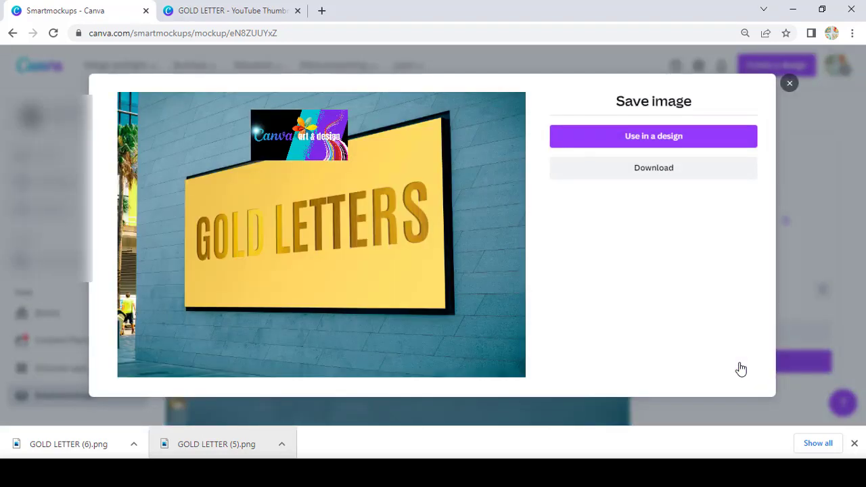
pyautogui.click(637, 172)
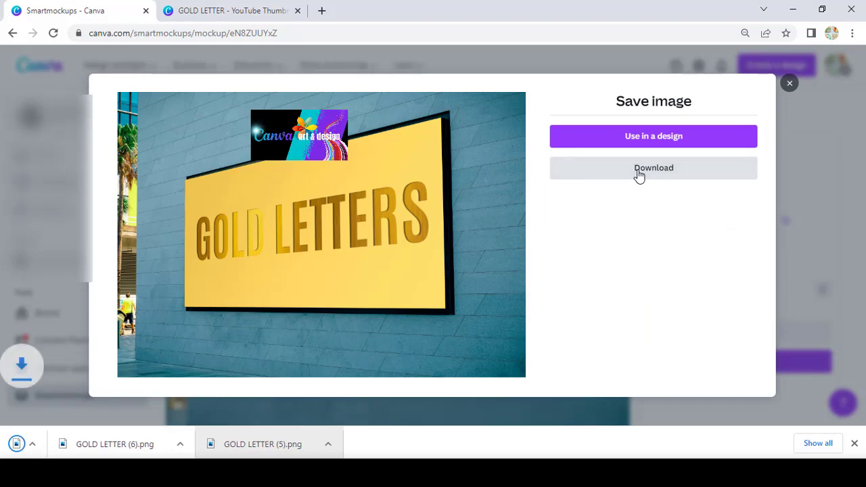
# Return to the GOLD LETTER design, add a new page and set its background to black
pyautogui.click(234, 9)
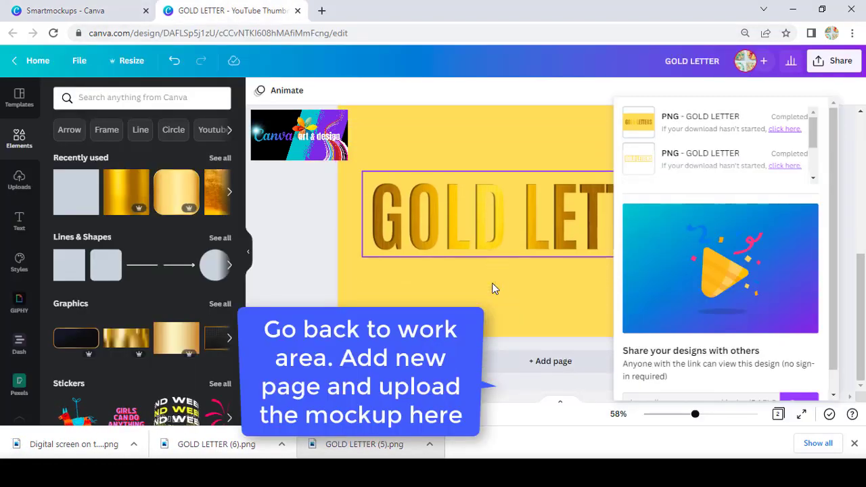
pyautogui.click(490, 359)
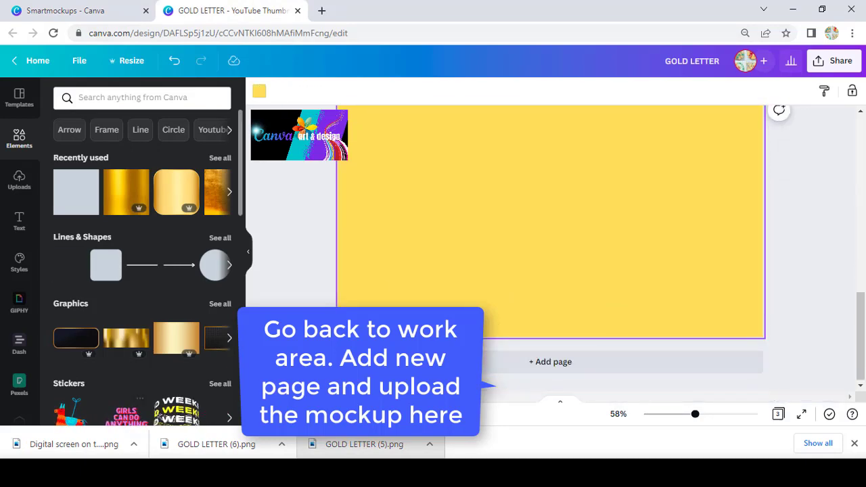
pyautogui.click(259, 94)
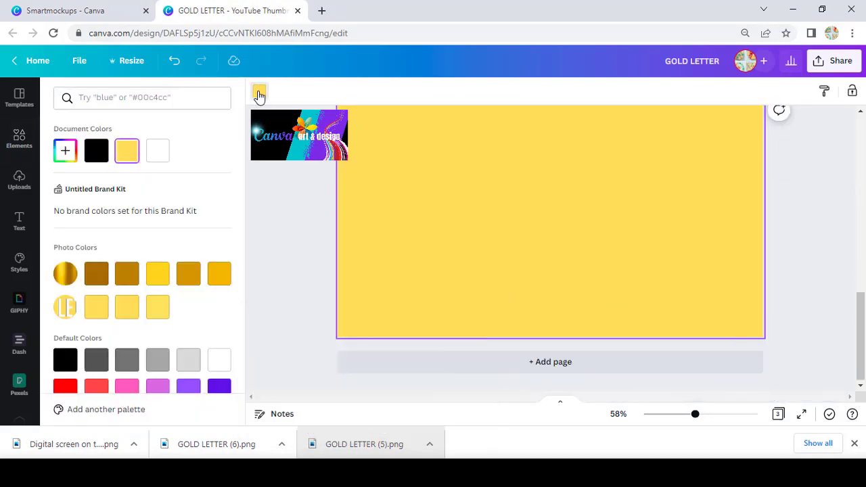
pyautogui.click(96, 150)
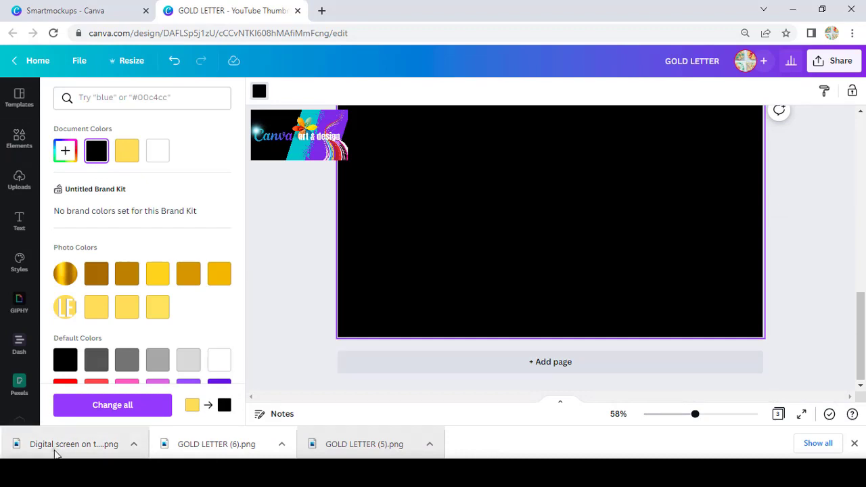
# Place the downloaded sign mockup image on the black page and remove its background with BG Remover
pyautogui.moveTo(57, 445); pyautogui.dragTo(525, 234)
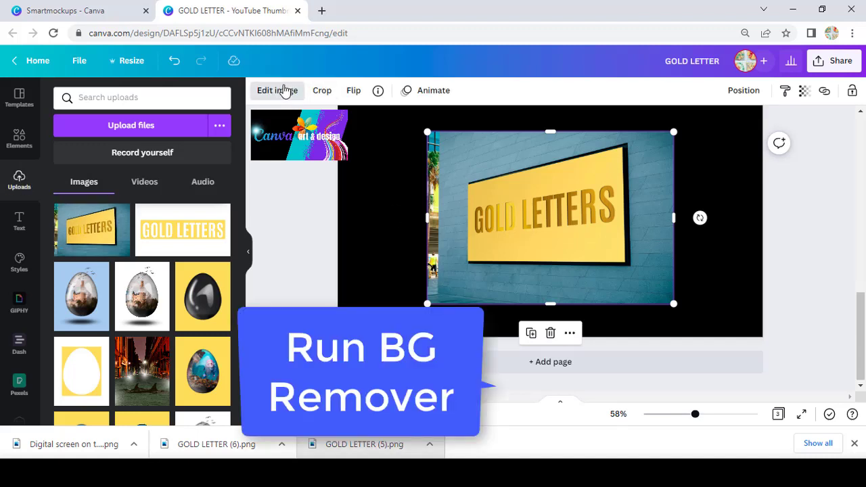
pyautogui.click(284, 90)
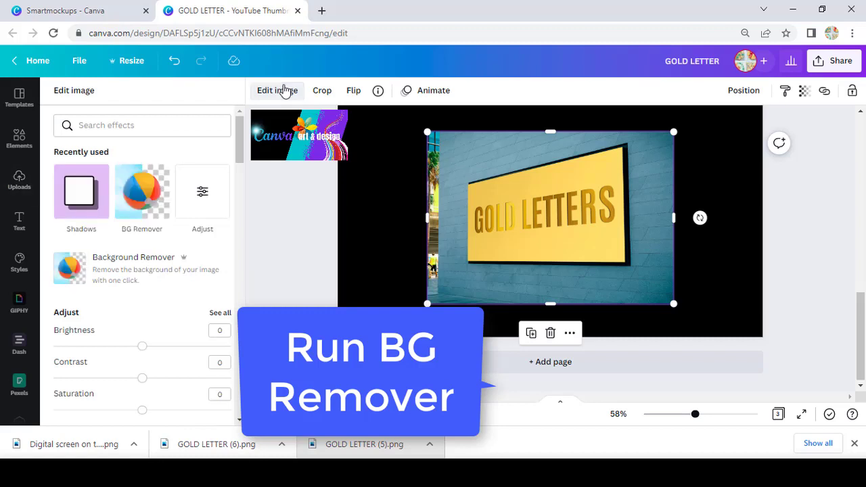
pyautogui.click(144, 202)
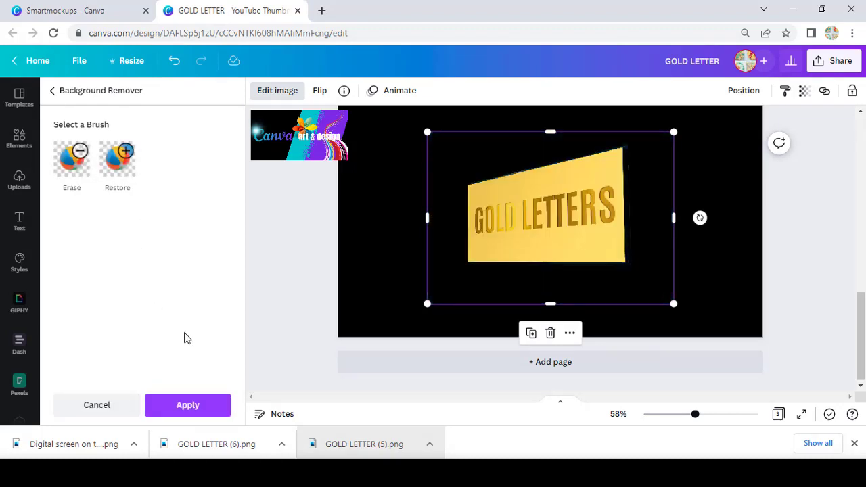
pyautogui.click(191, 406)
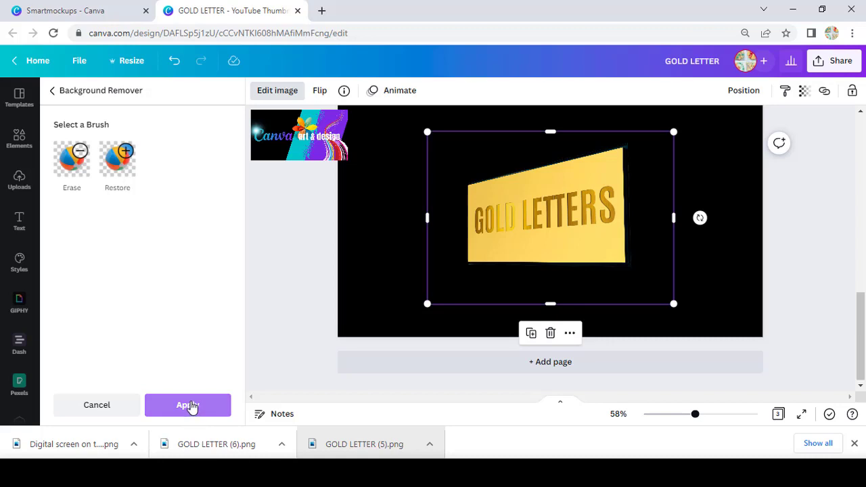
# Erase the black outline around the yellow sign with the size 25 Erase brush and apply the result
pyautogui.click(72, 177)
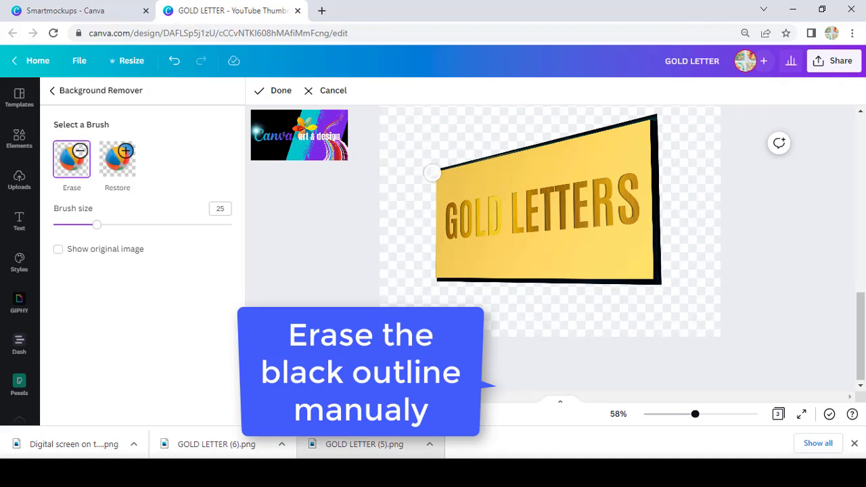
pyautogui.moveTo(431, 173)
pyautogui.mouseDown()
pyautogui.moveTo(657, 117)
pyautogui.moveTo(655, 280)
pyautogui.moveTo(428, 280)
pyautogui.mouseUp()
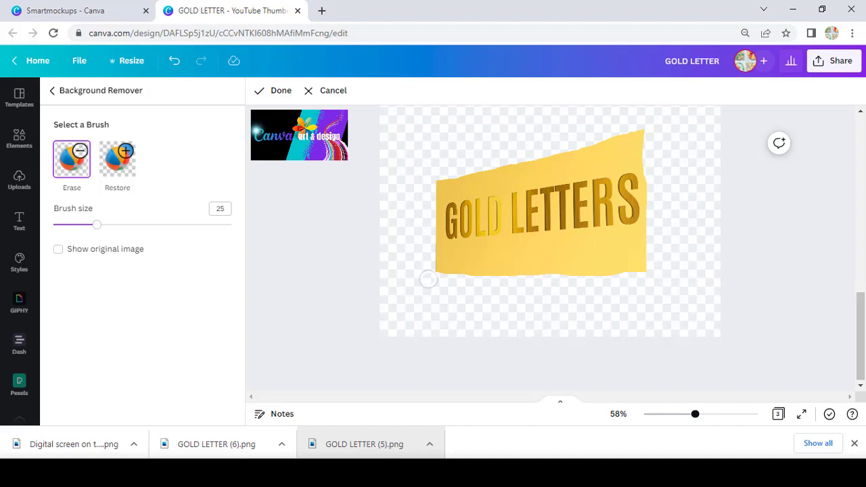
pyautogui.click(275, 90)
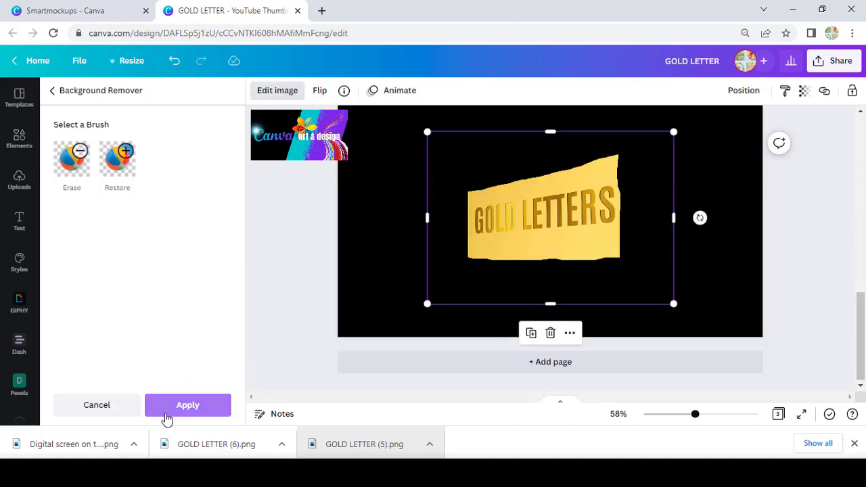
pyautogui.click(198, 405)
# Change the page background from black to the sign's own yellow by sampling the colour from the image
pyautogui.click(387, 255)
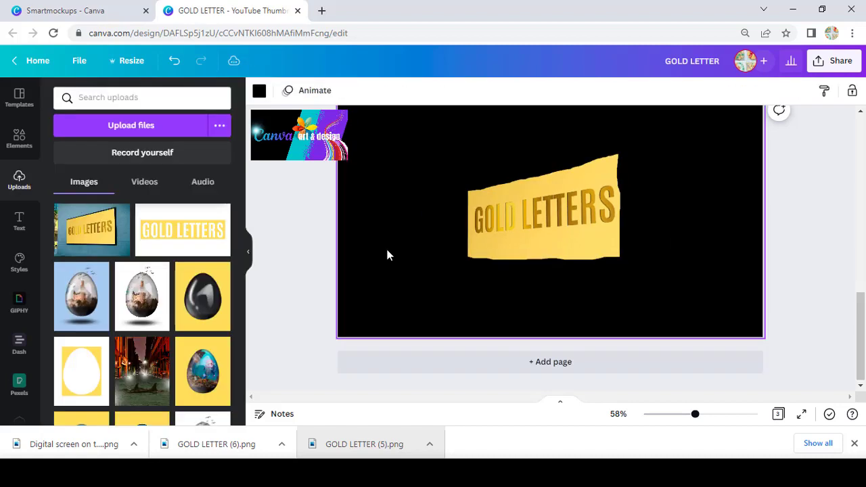
pyautogui.click(259, 91)
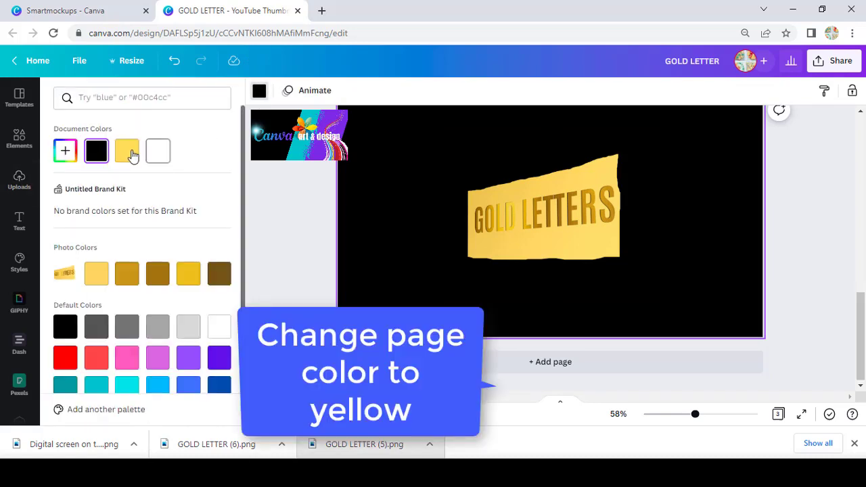
pyautogui.click(126, 151)
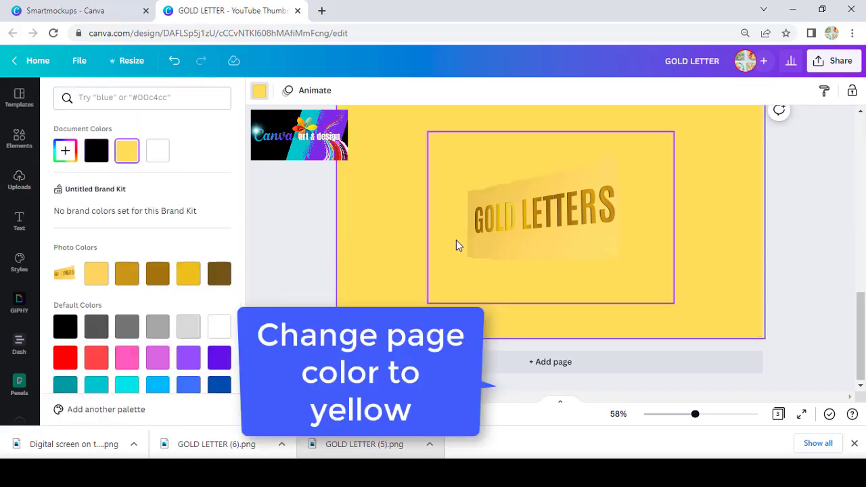
pyautogui.click(65, 152)
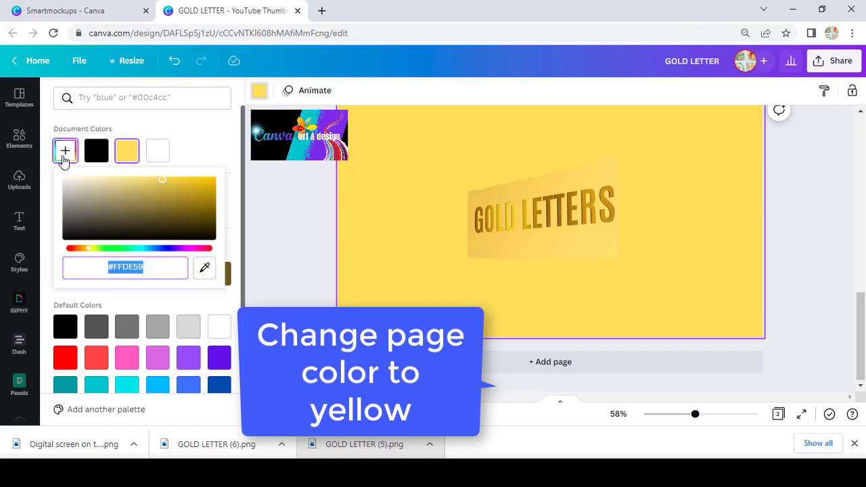
pyautogui.click(204, 268)
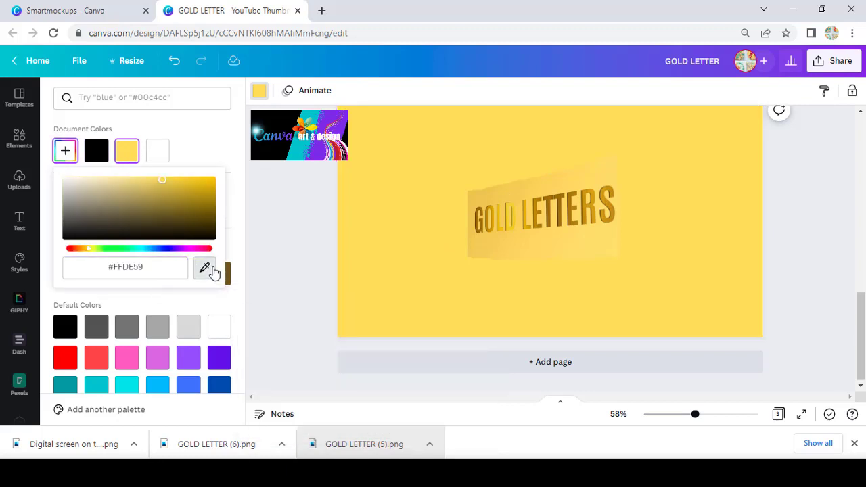
pyautogui.click(491, 195)
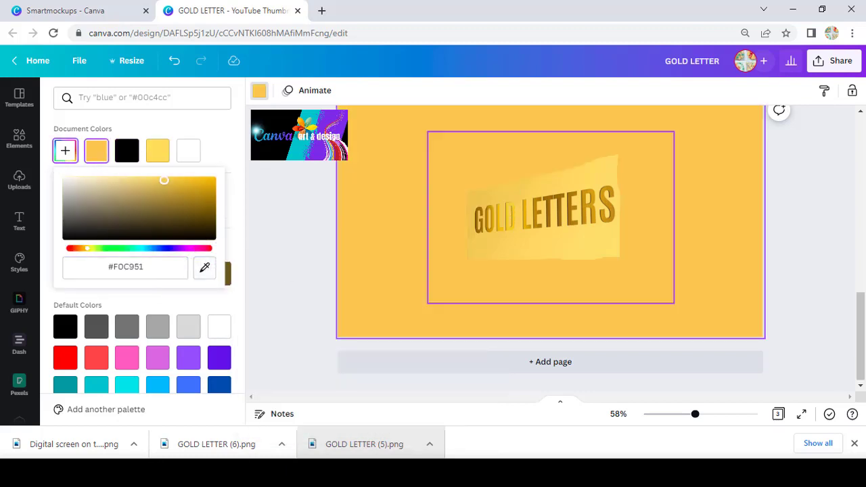
pyautogui.click(208, 268)
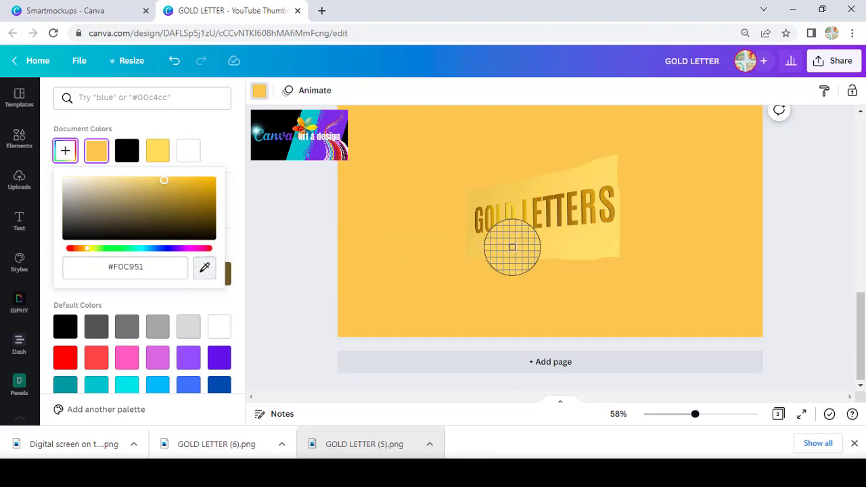
pyautogui.click(534, 246)
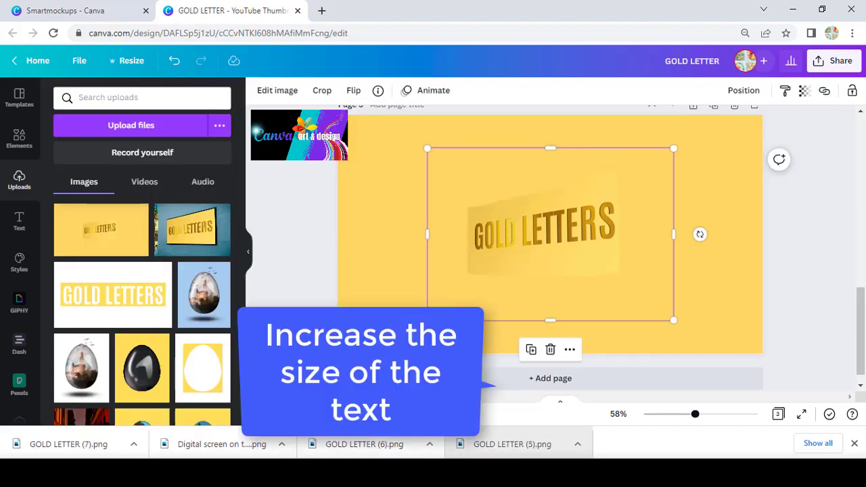
# Enlarge the cut-out GOLD LETTERS image until its frame extends past both sides of the page
pyautogui.moveTo(427, 320); pyautogui.dragTo(322, 393)
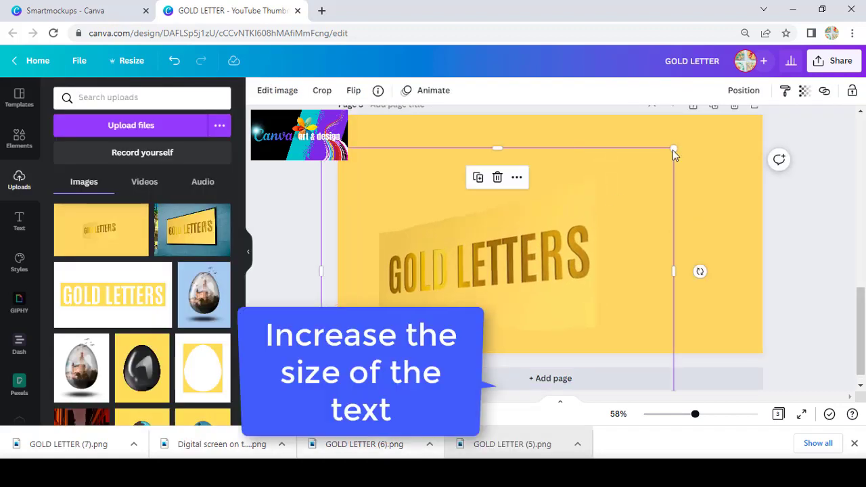
pyautogui.moveTo(672, 153); pyautogui.dragTo(831, 95)
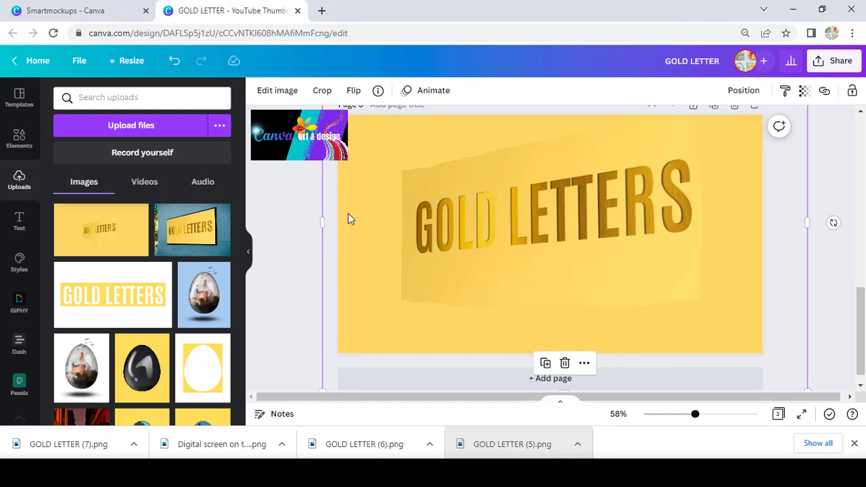
# Crop both sides and the bottom of the GOLD LETTERS image so its frame fits closely around the yellow sign
pyautogui.moveTo(324, 224); pyautogui.dragTo(402, 224)
pyautogui.moveTo(806, 212); pyautogui.dragTo(700, 216)
pyautogui.scroll(-1, 622, 269)
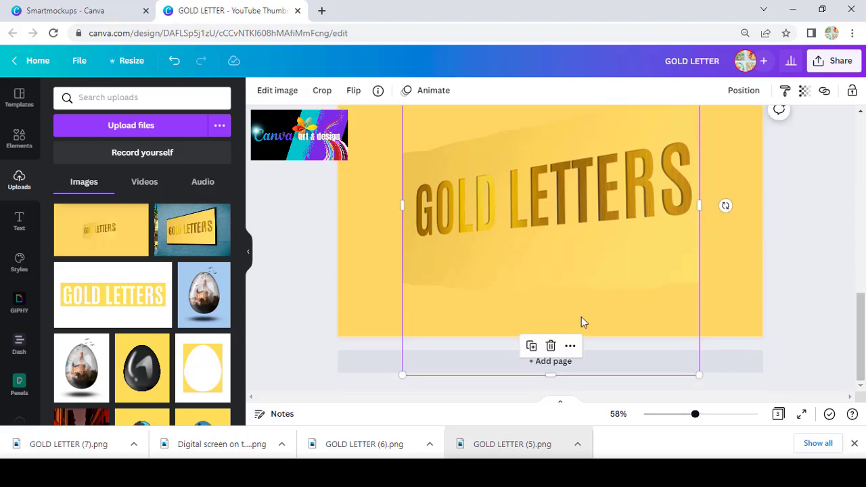
pyautogui.moveTo(551, 373); pyautogui.dragTo(559, 275)
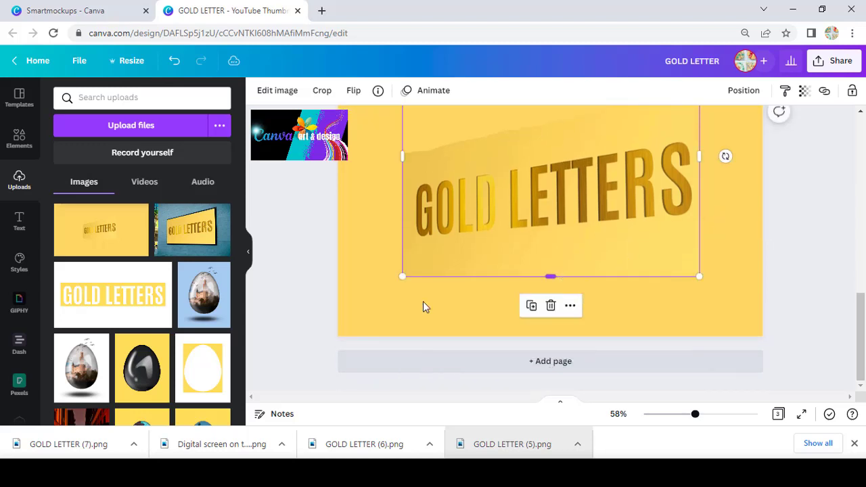
# Enlarge the cropped sign image to span the page width, trimming its top and bottom to about 1,308 by 670
pyautogui.moveTo(344, 334); pyautogui.dragTo(335, 333)
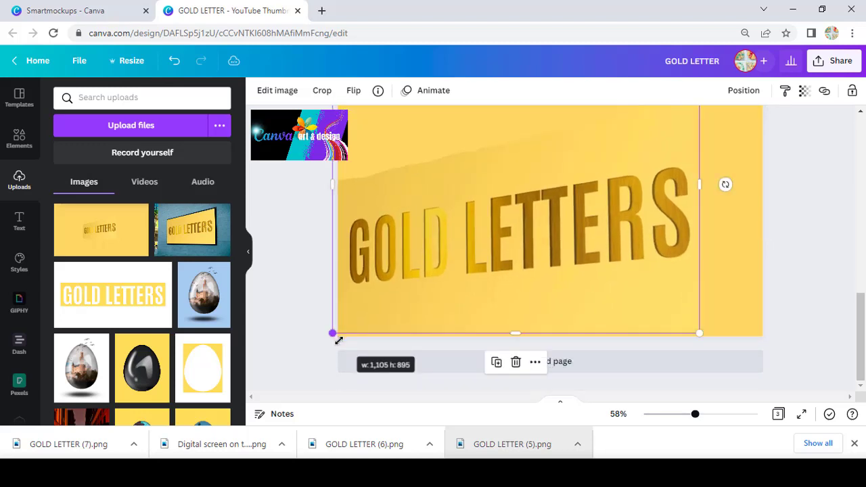
pyautogui.scroll(2, 518, 240)
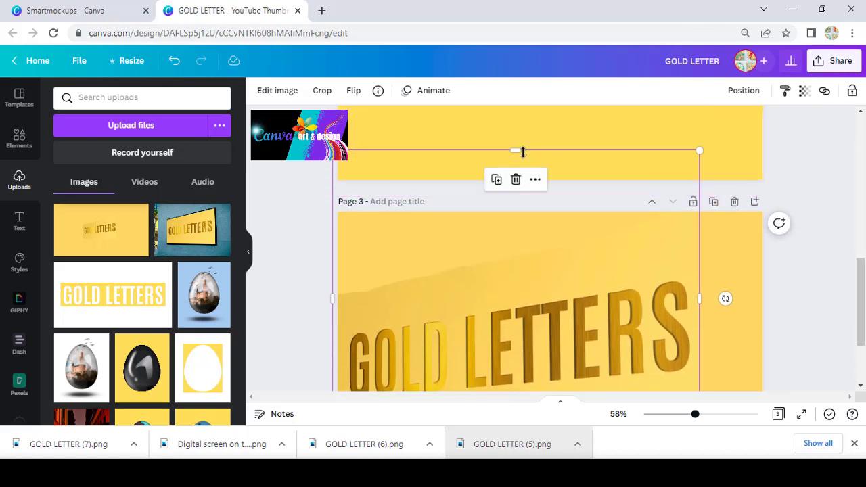
pyautogui.moveTo(521, 152); pyautogui.dragTo(521, 249)
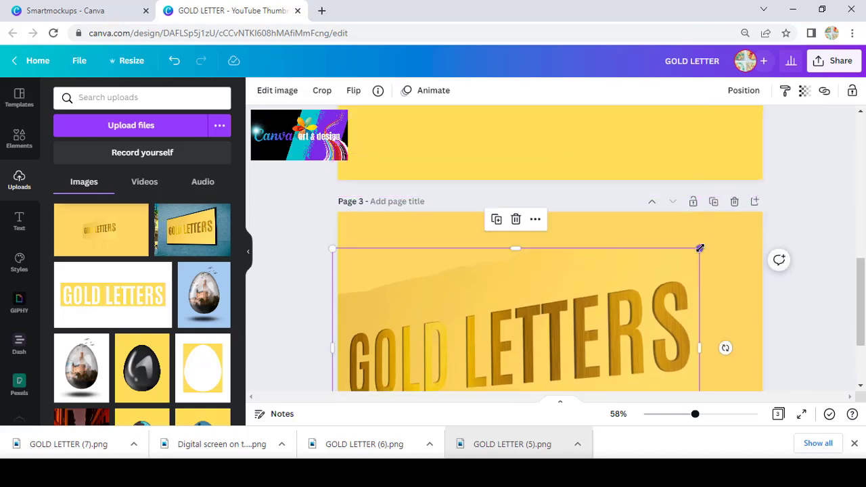
pyautogui.moveTo(700, 248); pyautogui.dragTo(771, 217)
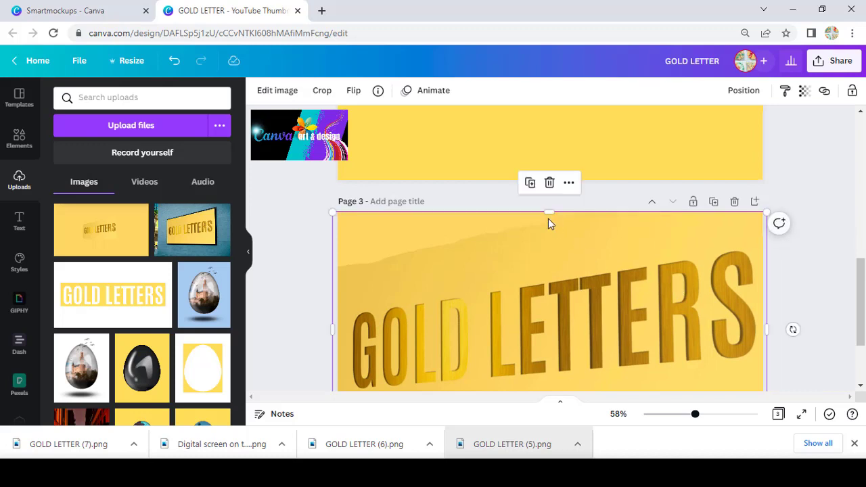
pyautogui.scroll(-2, 571, 270)
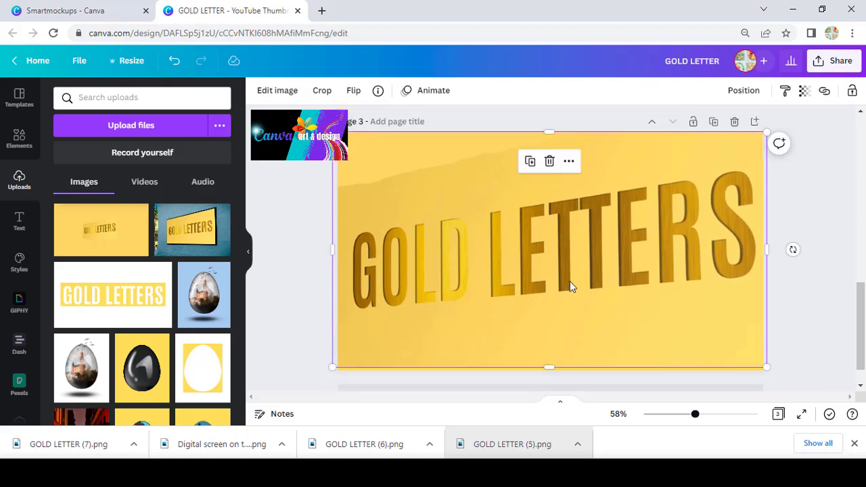
pyautogui.moveTo(550, 368); pyautogui.dragTo(549, 354)
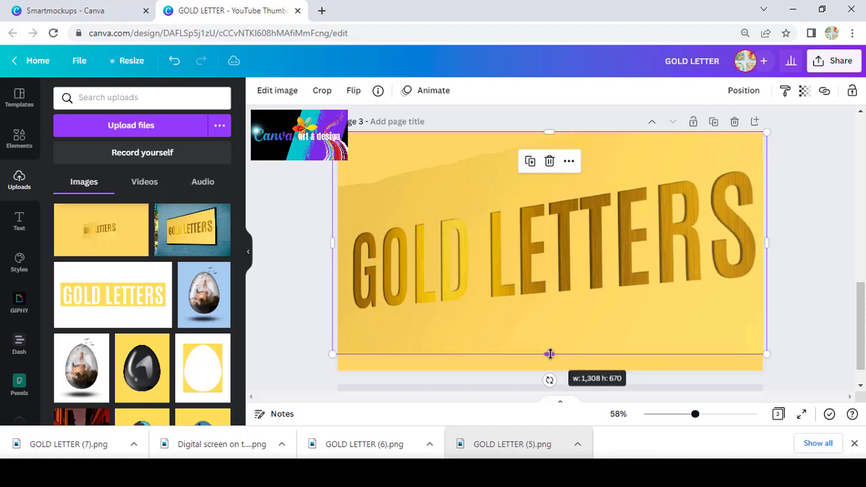
# Change the page background to a darker yellow, #F1CA51, by sampling the colour from the sign image
pyautogui.click(515, 371)
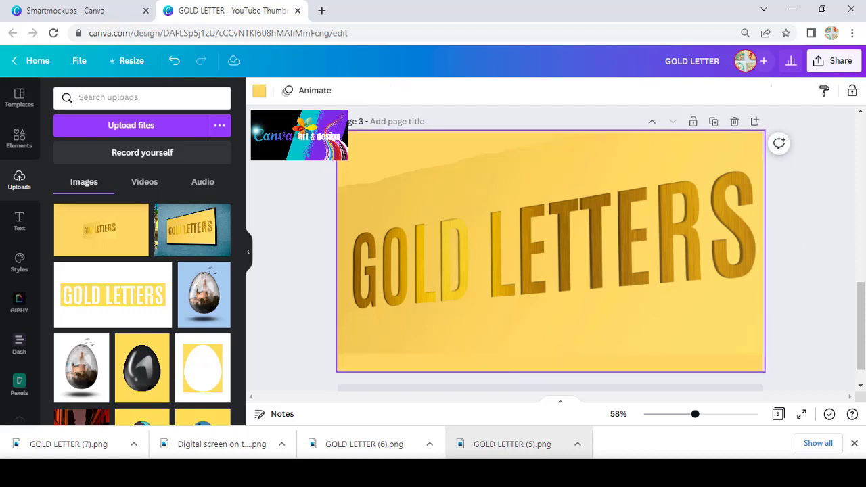
pyautogui.click(260, 92)
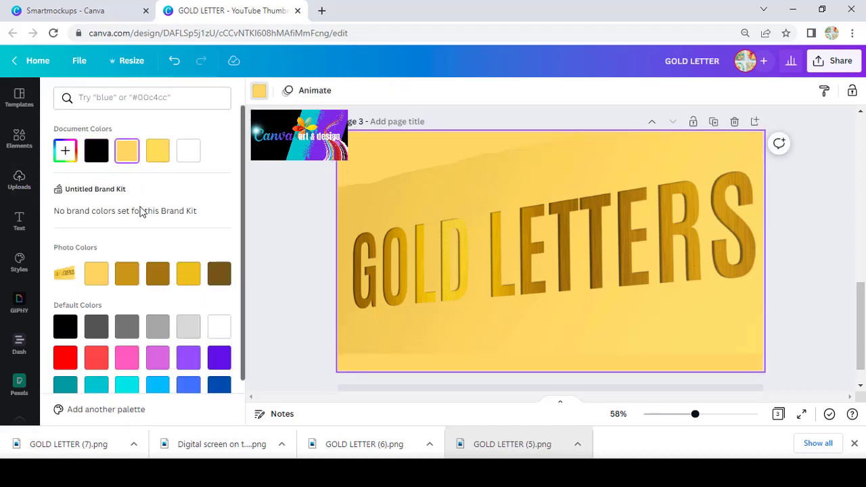
pyautogui.click(65, 151)
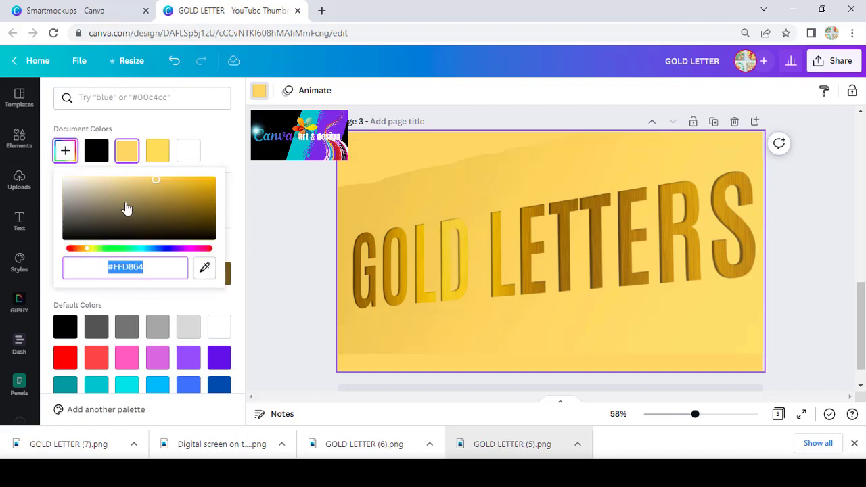
pyautogui.click(203, 268)
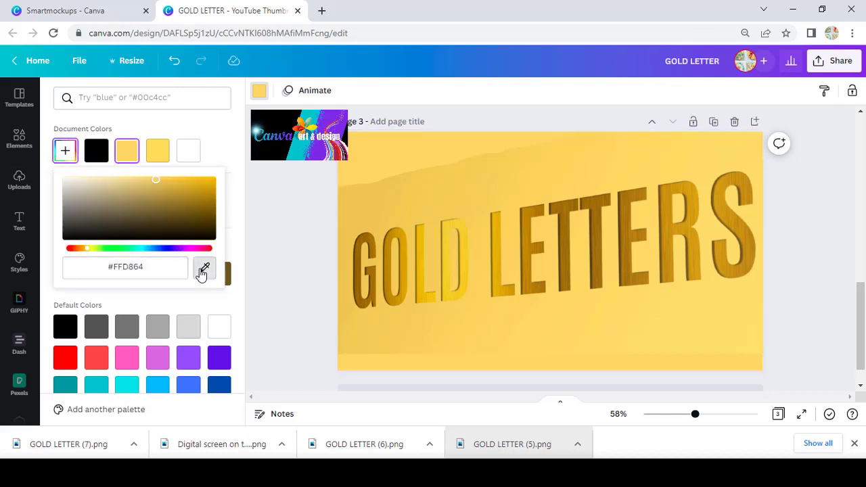
pyautogui.click(406, 191)
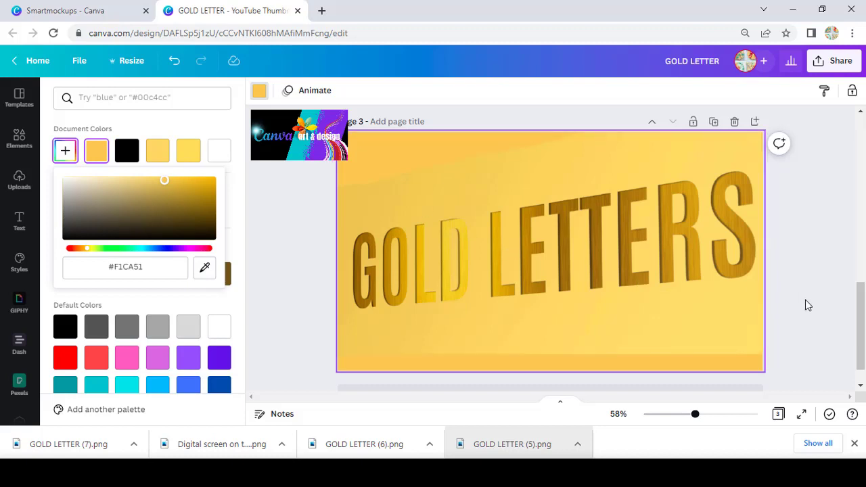
# Download only the current page, page 3, as a PNG file
pyautogui.click(706, 330)
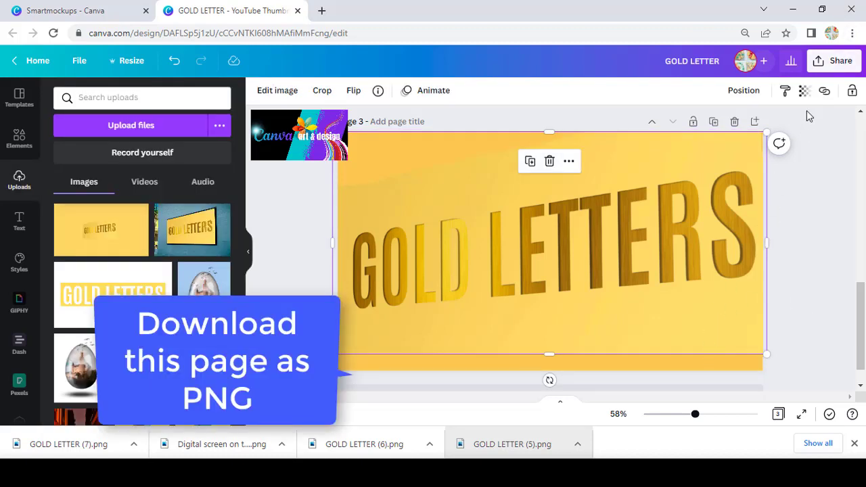
pyautogui.click(837, 62)
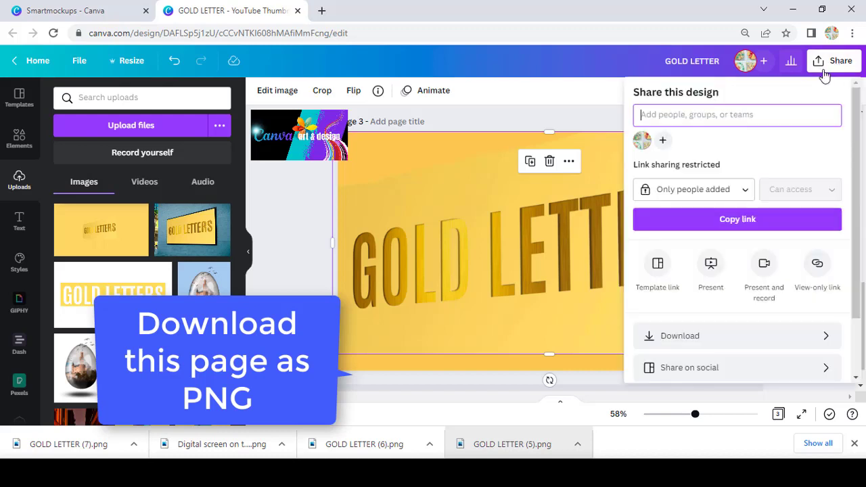
pyautogui.click(678, 343)
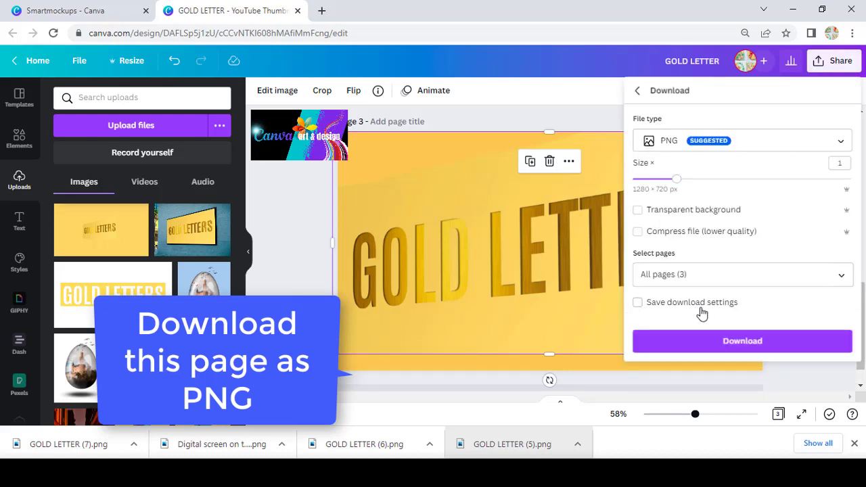
pyautogui.click(841, 274)
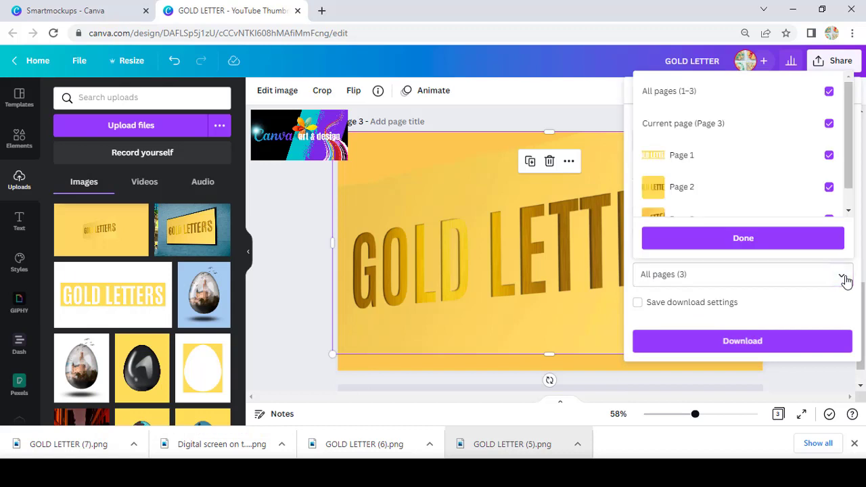
pyautogui.click(727, 98)
pyautogui.click(719, 123)
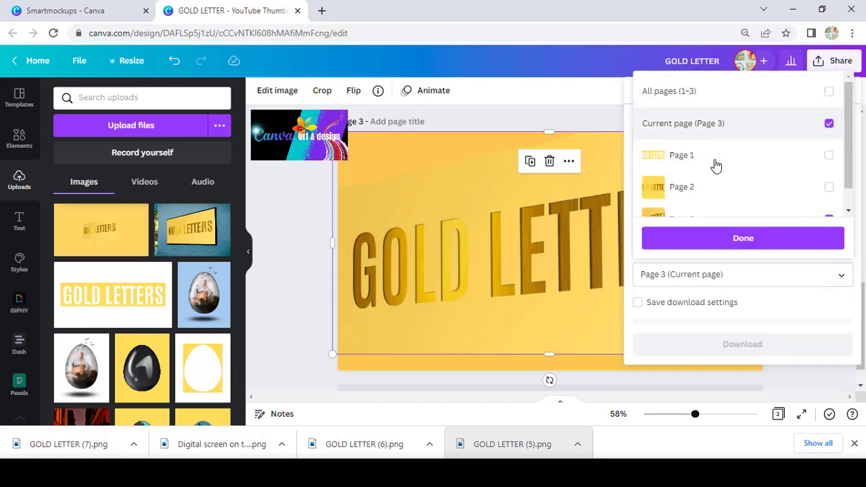
pyautogui.click(716, 237)
pyautogui.click(709, 341)
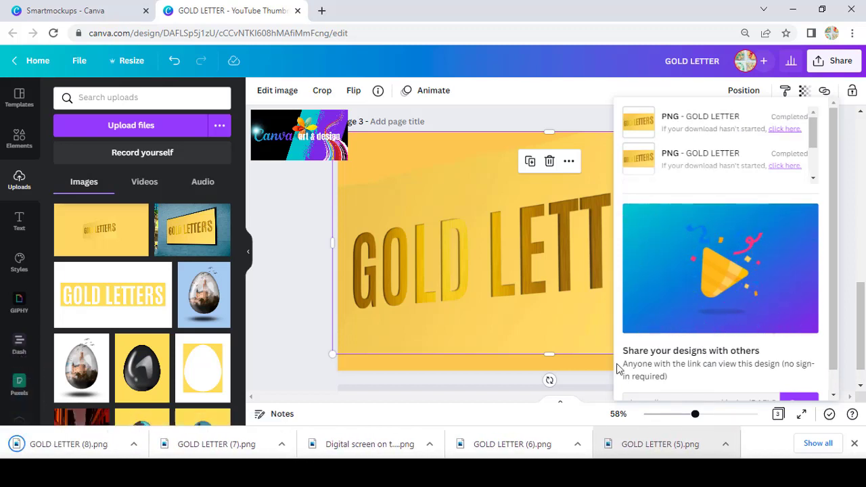
# Add a new page after page 3 and set its background to black
pyautogui.scroll(-1, 444, 284)
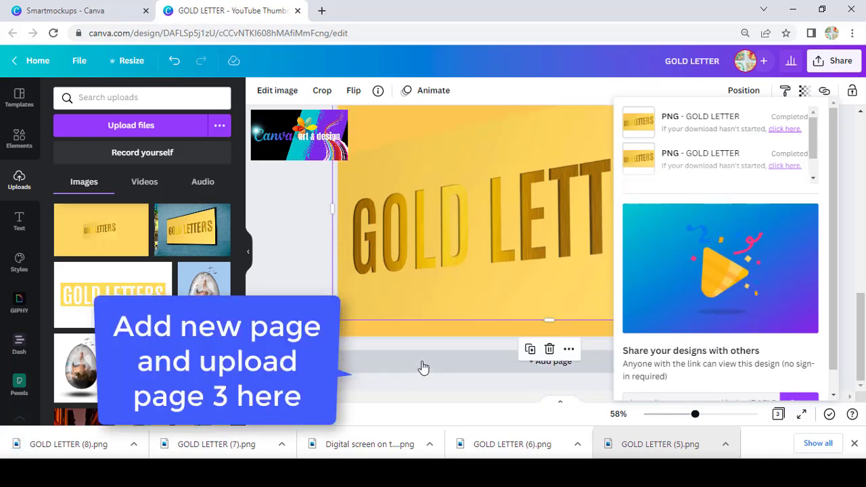
pyautogui.click(422, 368)
pyautogui.click(260, 93)
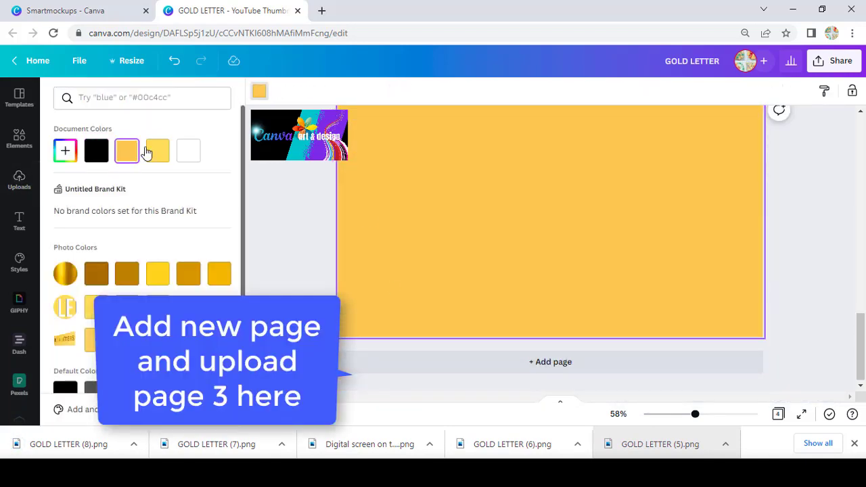
pyautogui.click(96, 150)
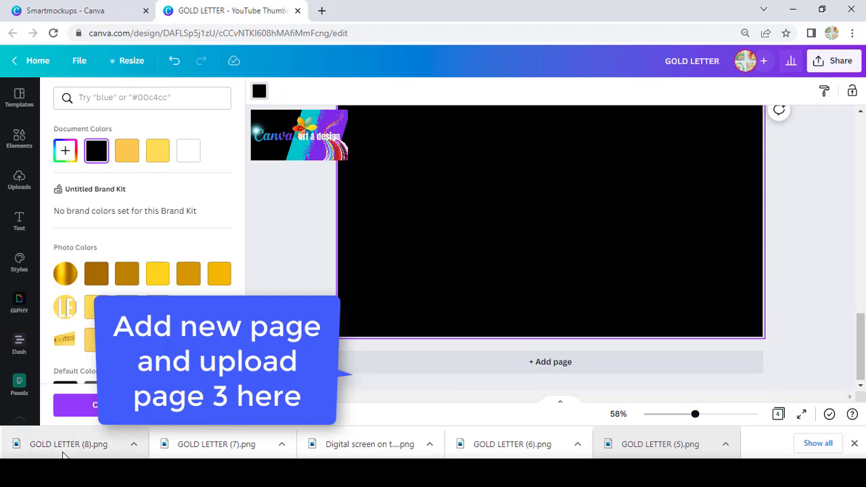
# Place the downloaded GOLD LETTER (8).png on the black page, remove its background with BG Remover and apply the result
pyautogui.moveTo(68, 444); pyautogui.dragTo(502, 255)
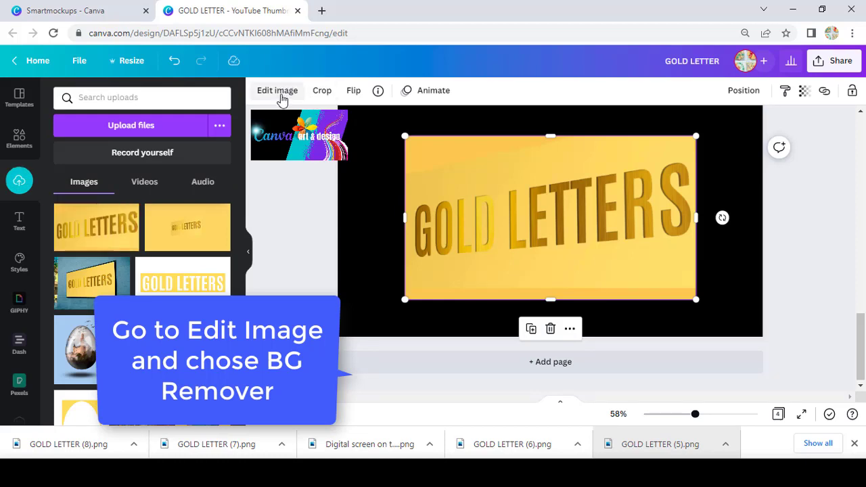
pyautogui.click(280, 92)
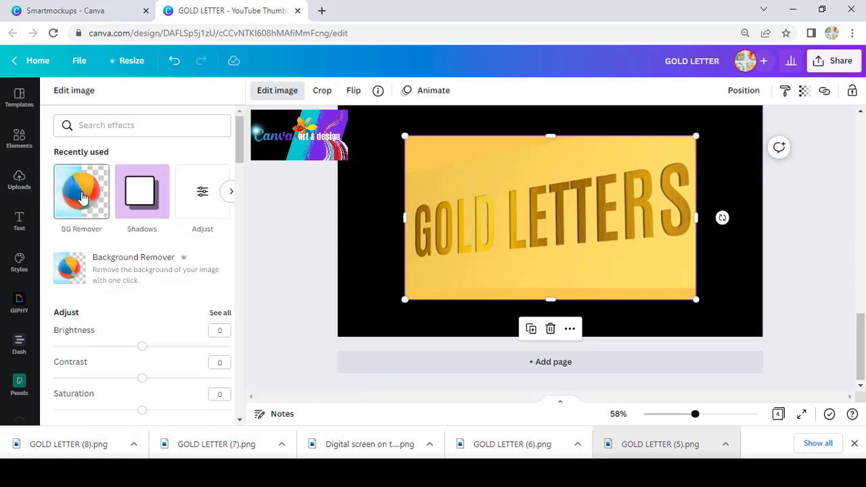
pyautogui.click(81, 197)
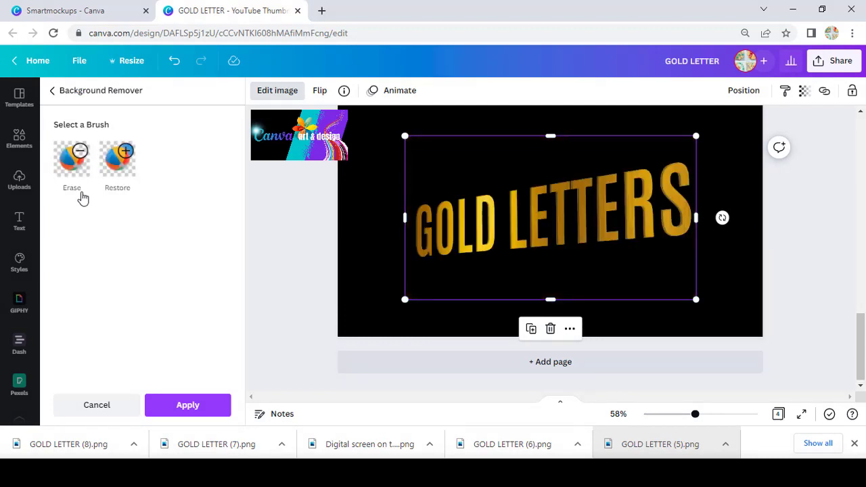
pyautogui.click(190, 408)
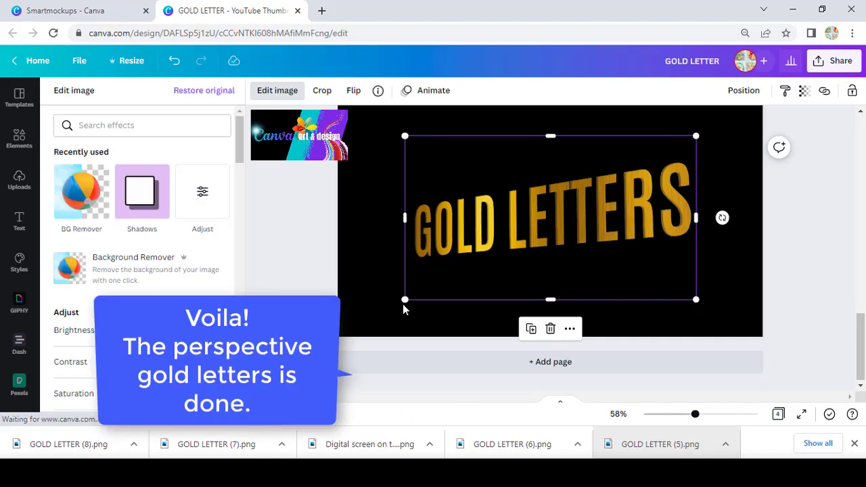
# Enlarge the cut-out gold letters to nearly the full page width and change the page background to white
pyautogui.moveTo(404, 299); pyautogui.dragTo(369, 319)
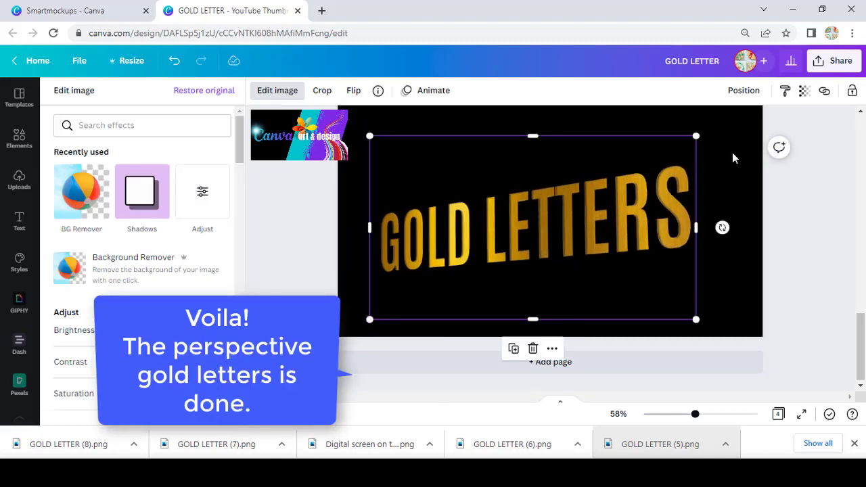
pyautogui.moveTo(696, 136); pyautogui.dragTo(744, 109)
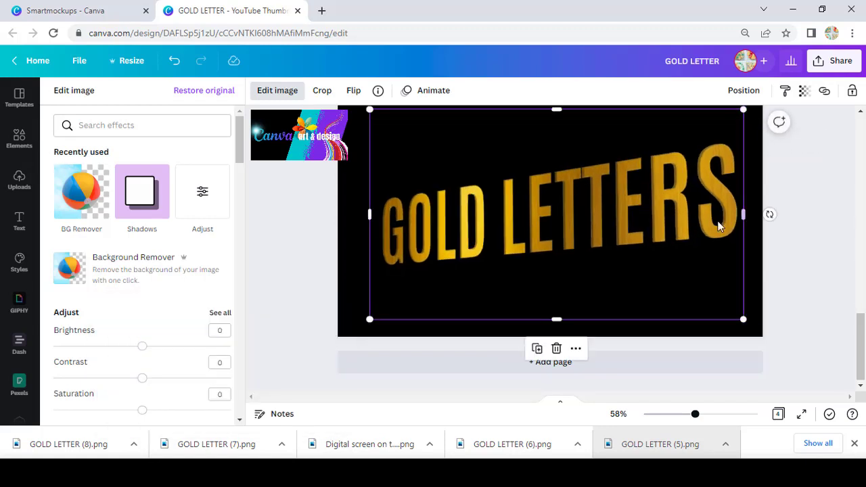
pyautogui.click(772, 261)
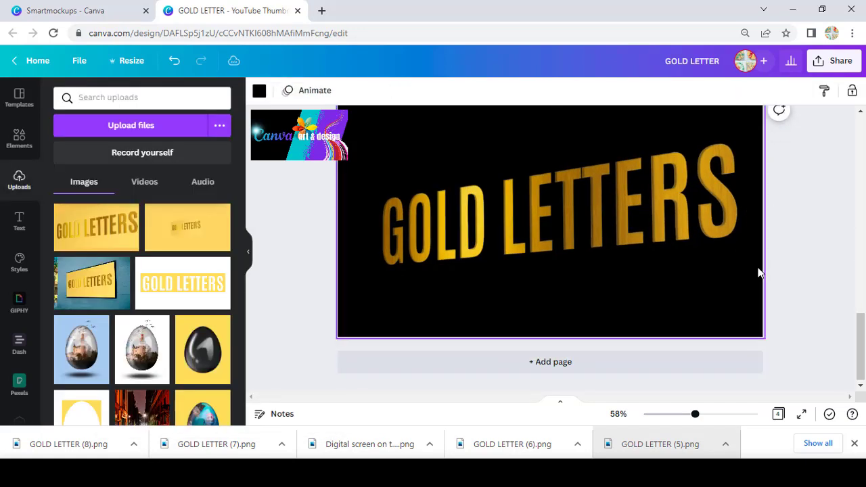
pyautogui.click(260, 92)
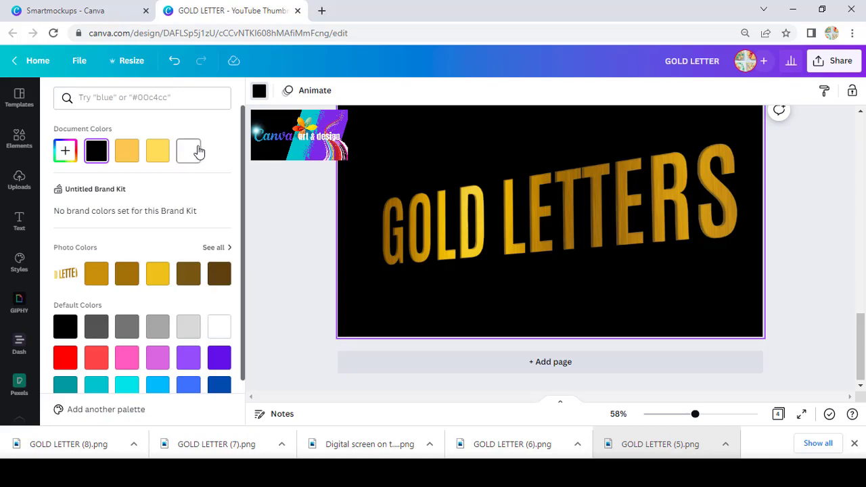
pyautogui.click(189, 150)
# Add a Drop shadow to the gold letters image and open the shadow's detailed settings
pyautogui.click(428, 260)
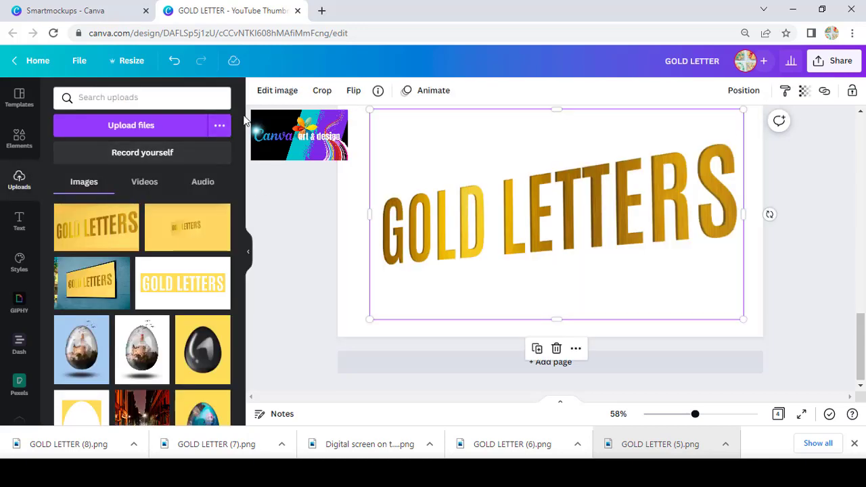
pyautogui.click(277, 95)
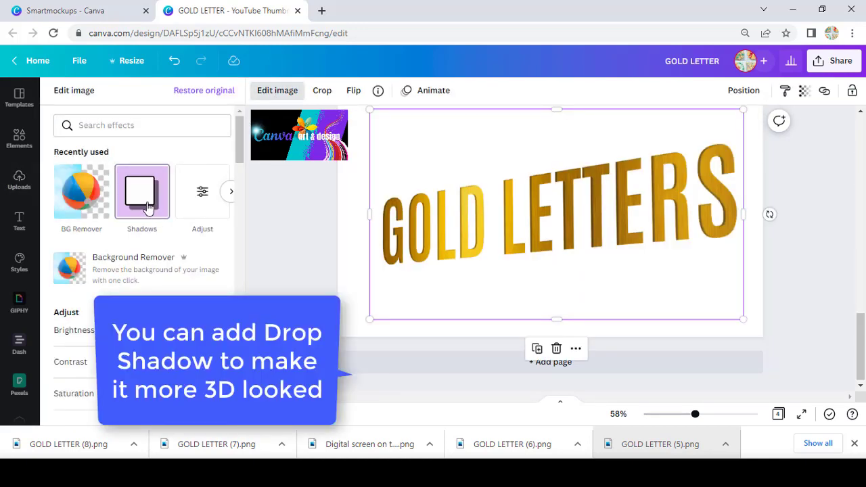
pyautogui.click(148, 207)
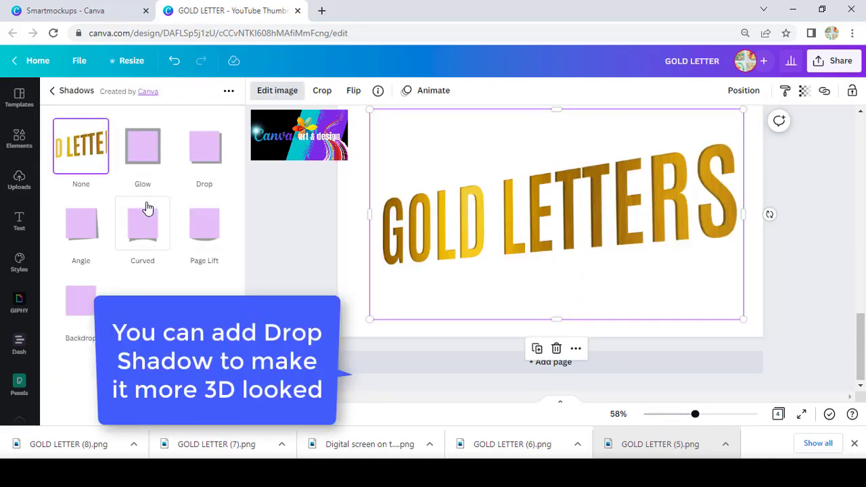
pyautogui.click(203, 165)
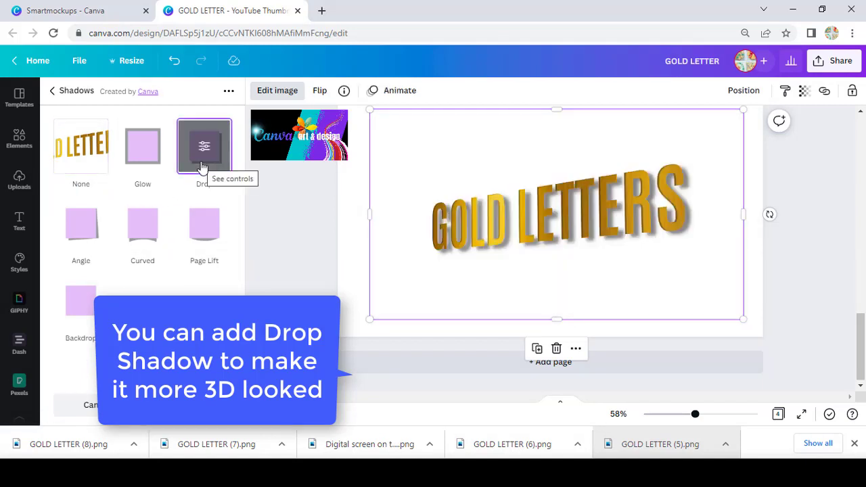
pyautogui.click(204, 159)
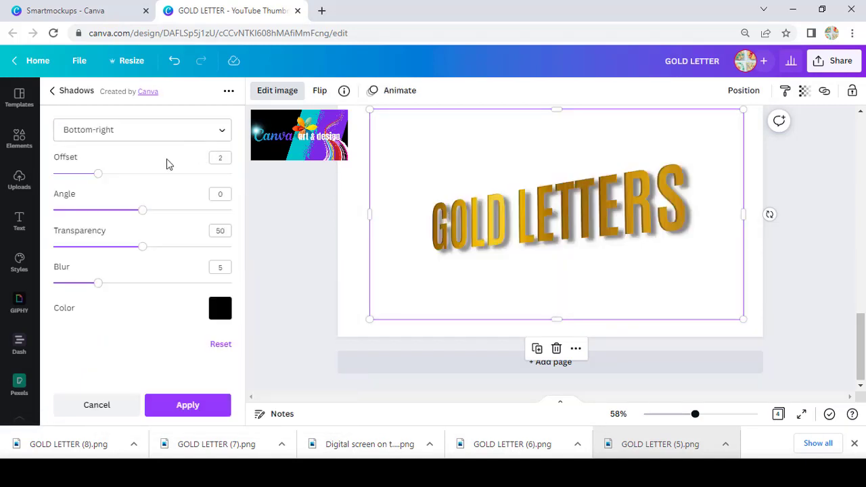
# Set the drop shadow's offset to 0.4, blur to 0 and transparency to 64
pyautogui.moveTo(95, 177); pyautogui.dragTo(66, 179)
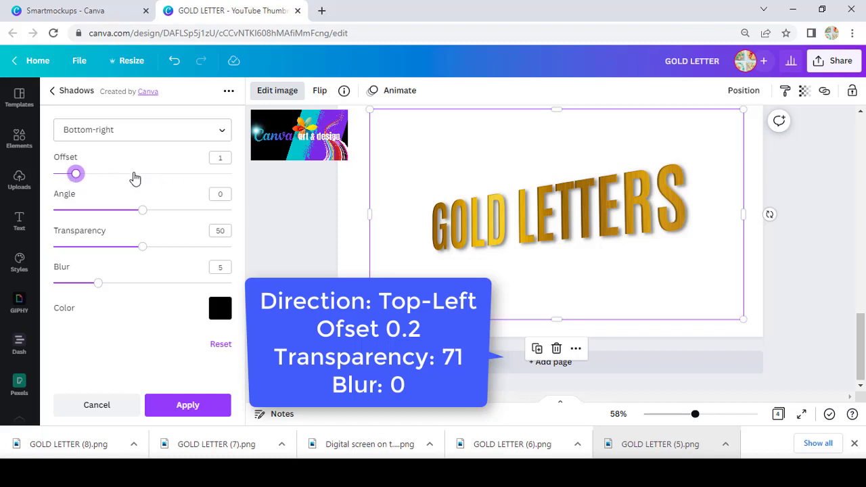
pyautogui.click(229, 156)
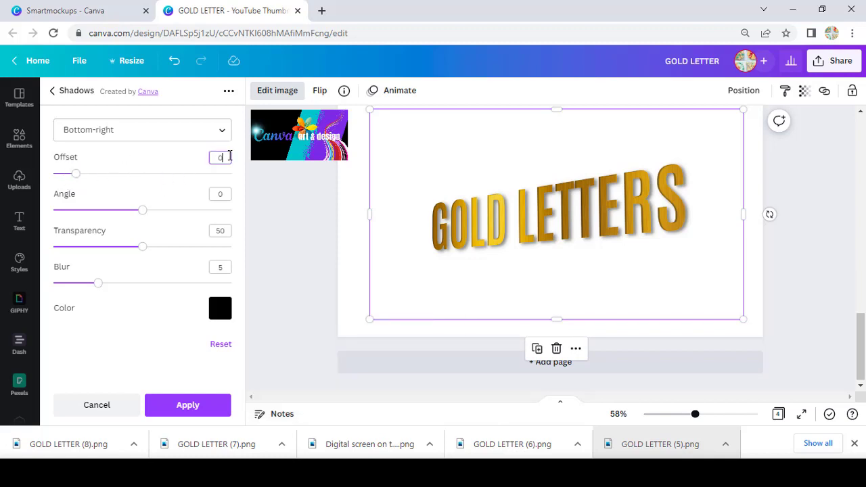
pyautogui.press('Return')
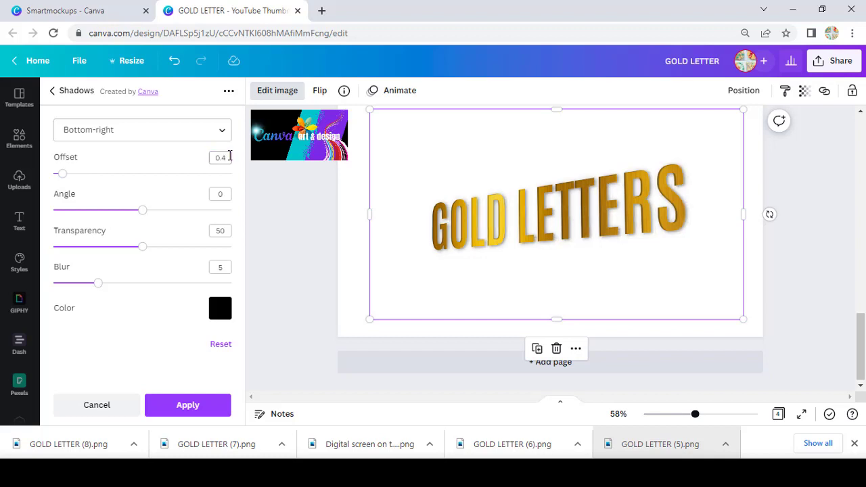
pyautogui.click(57, 284)
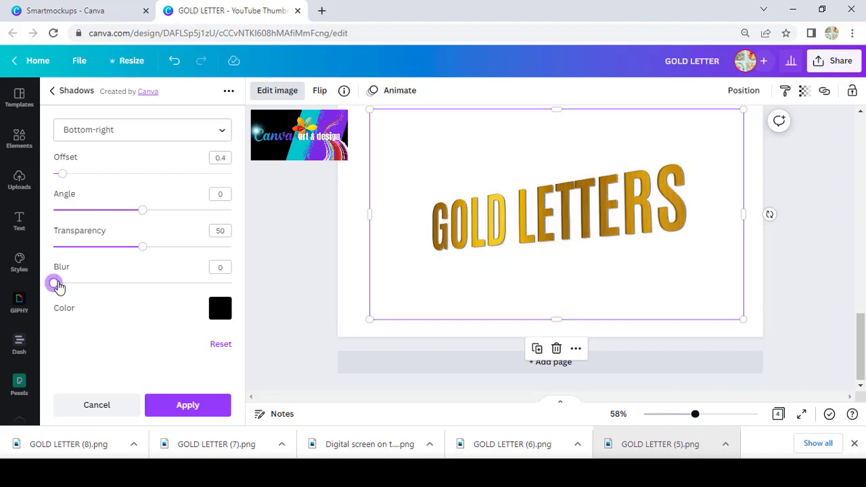
pyautogui.click(168, 246)
# Change the drop shadow's direction to Top-left
pyautogui.moveTo(694, 414); pyautogui.dragTo(726, 415)
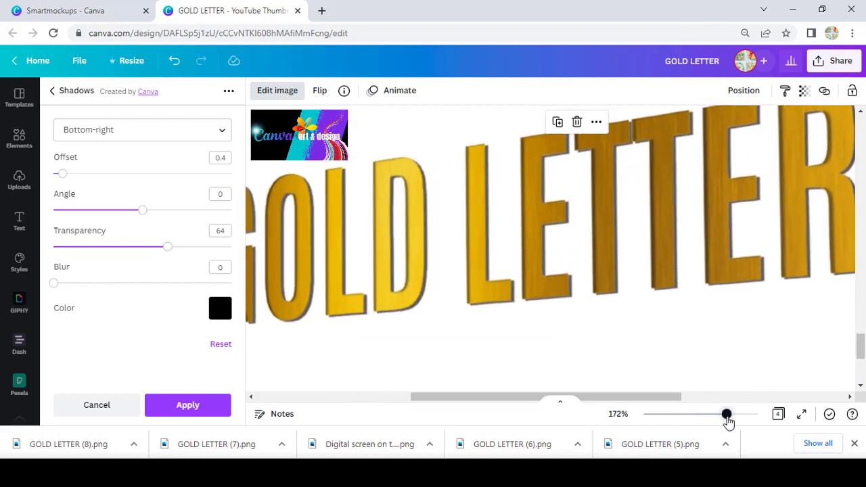
pyautogui.click(139, 130)
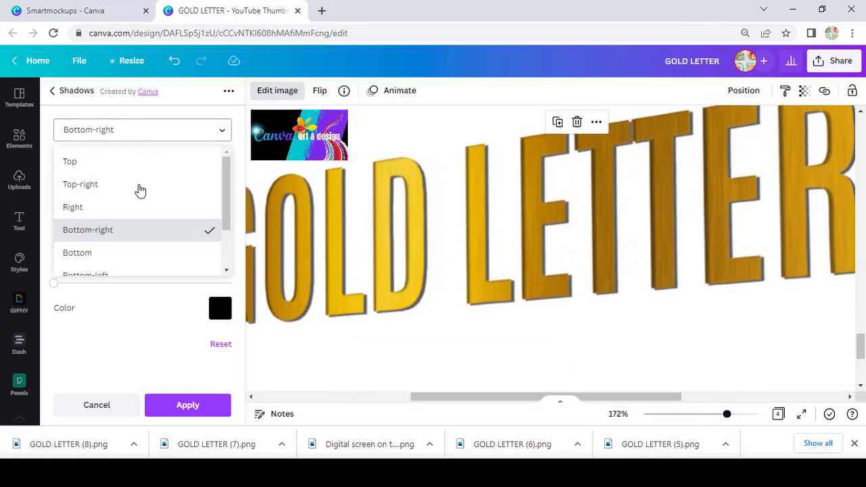
pyautogui.scroll(-2, 132, 237)
pyautogui.click(114, 260)
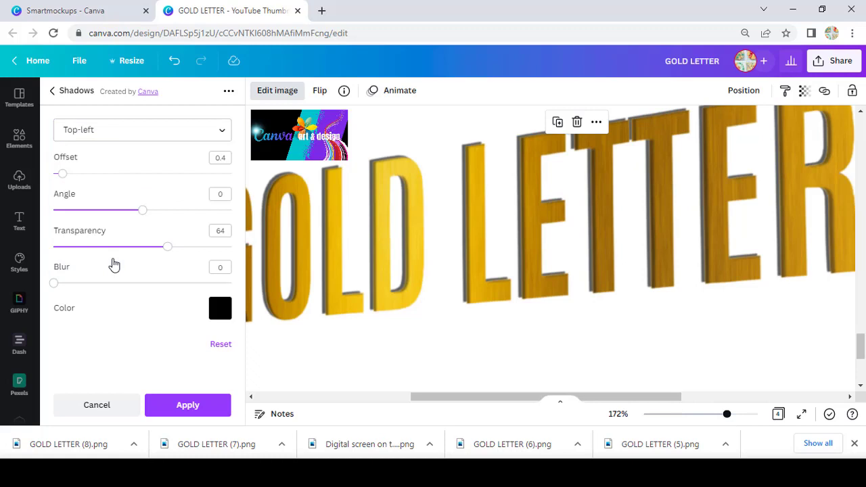
# Set the shadow's offset to 0.2 and transparency to 71, and apply the effect
pyautogui.click(226, 157)
pyautogui.write('0.2')
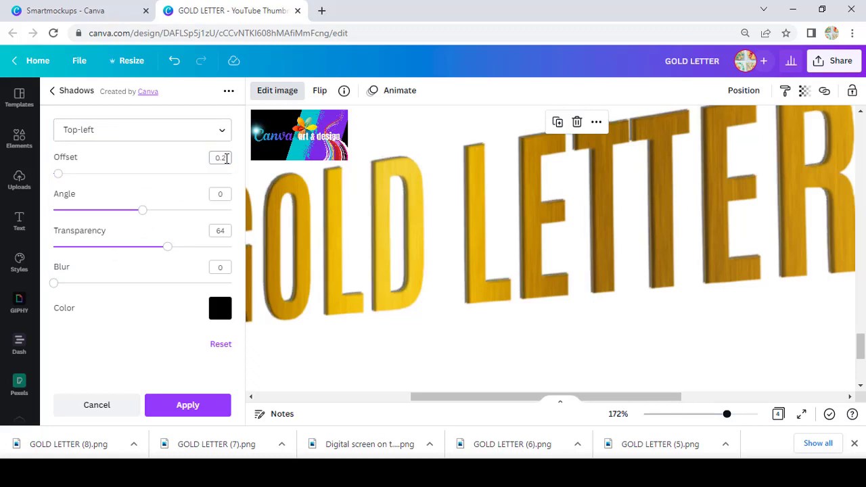
pyautogui.moveTo(167, 247); pyautogui.dragTo(182, 274)
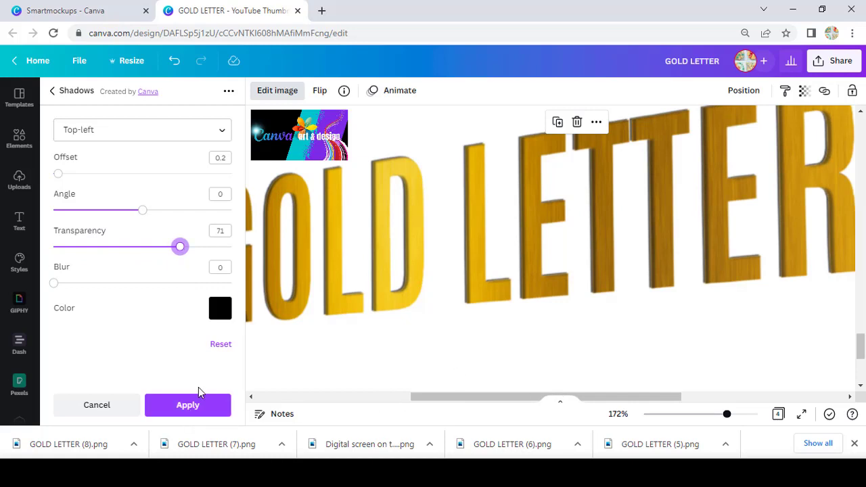
pyautogui.click(201, 408)
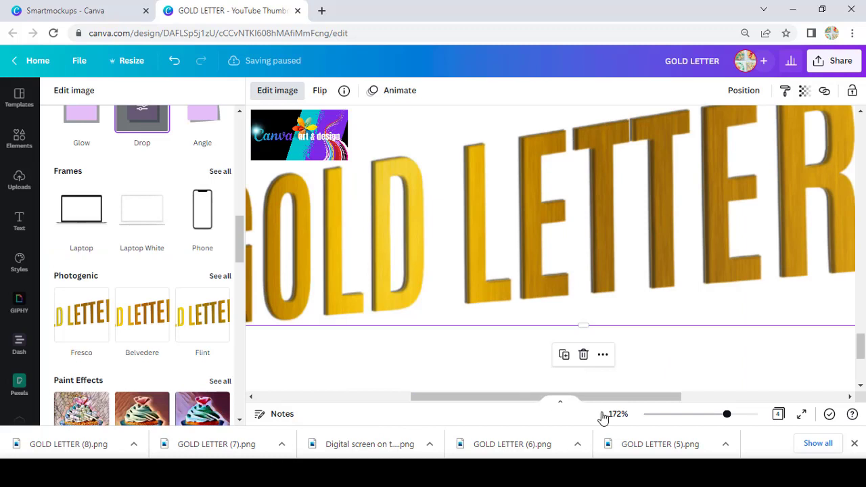
# Enlarge the shadowed gold letters on page 4 to about four fifths of the page width and deselect them
pyautogui.click(680, 414)
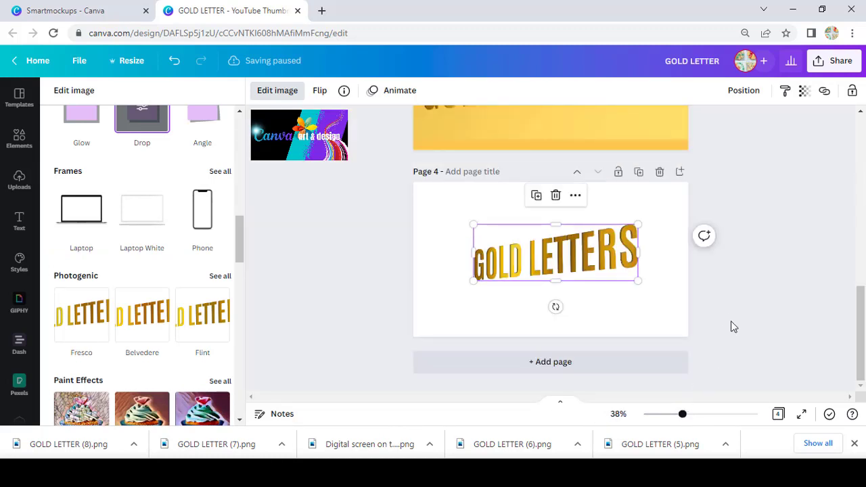
pyautogui.moveTo(473, 282); pyautogui.dragTo(437, 293)
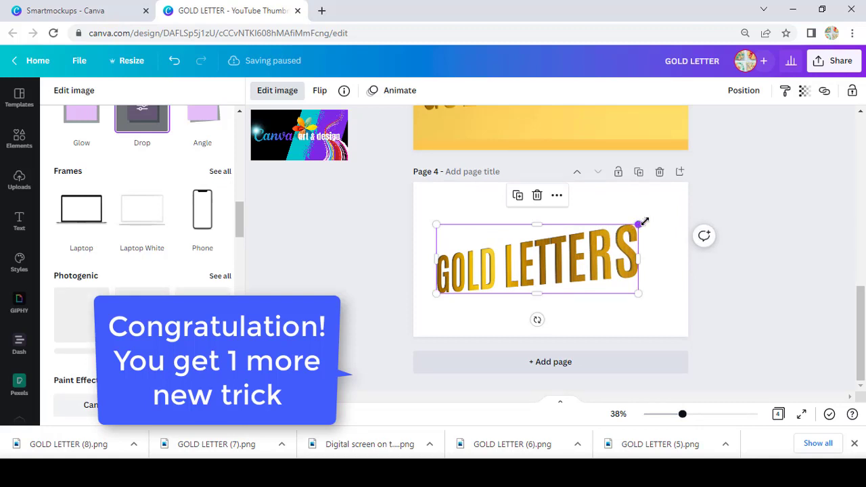
pyautogui.moveTo(645, 222); pyautogui.dragTo(660, 217)
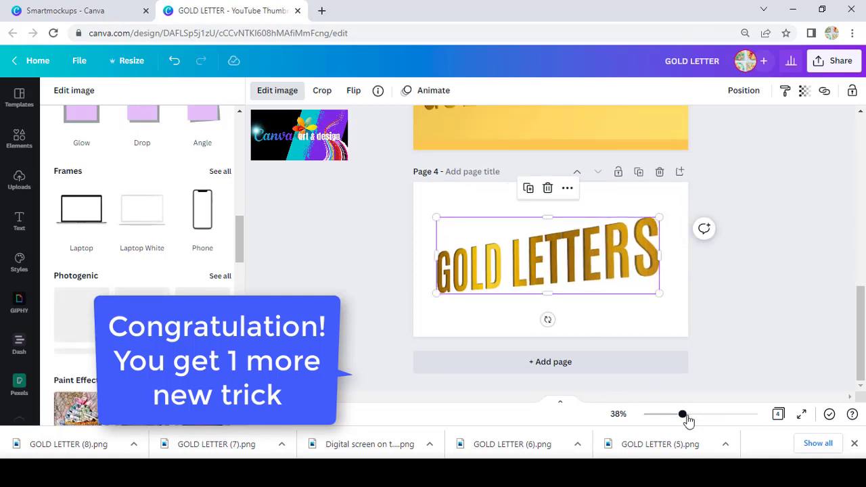
pyautogui.moveTo(687, 421); pyautogui.dragTo(698, 419)
pyautogui.click(817, 355)
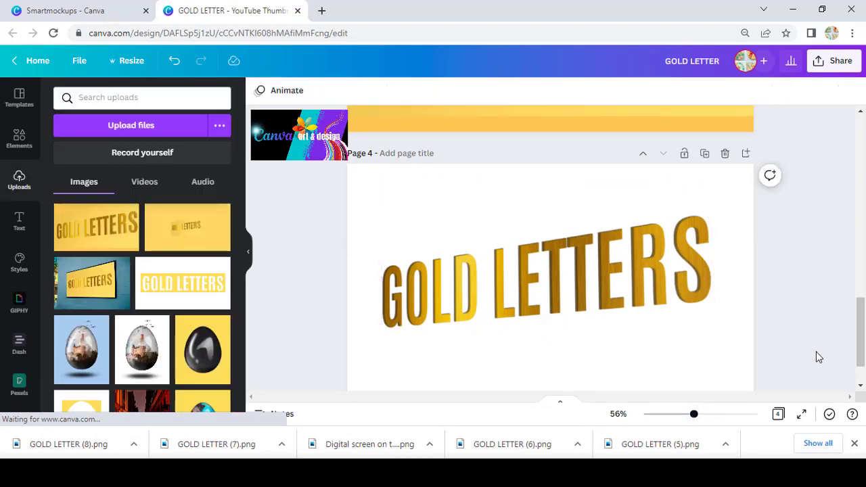